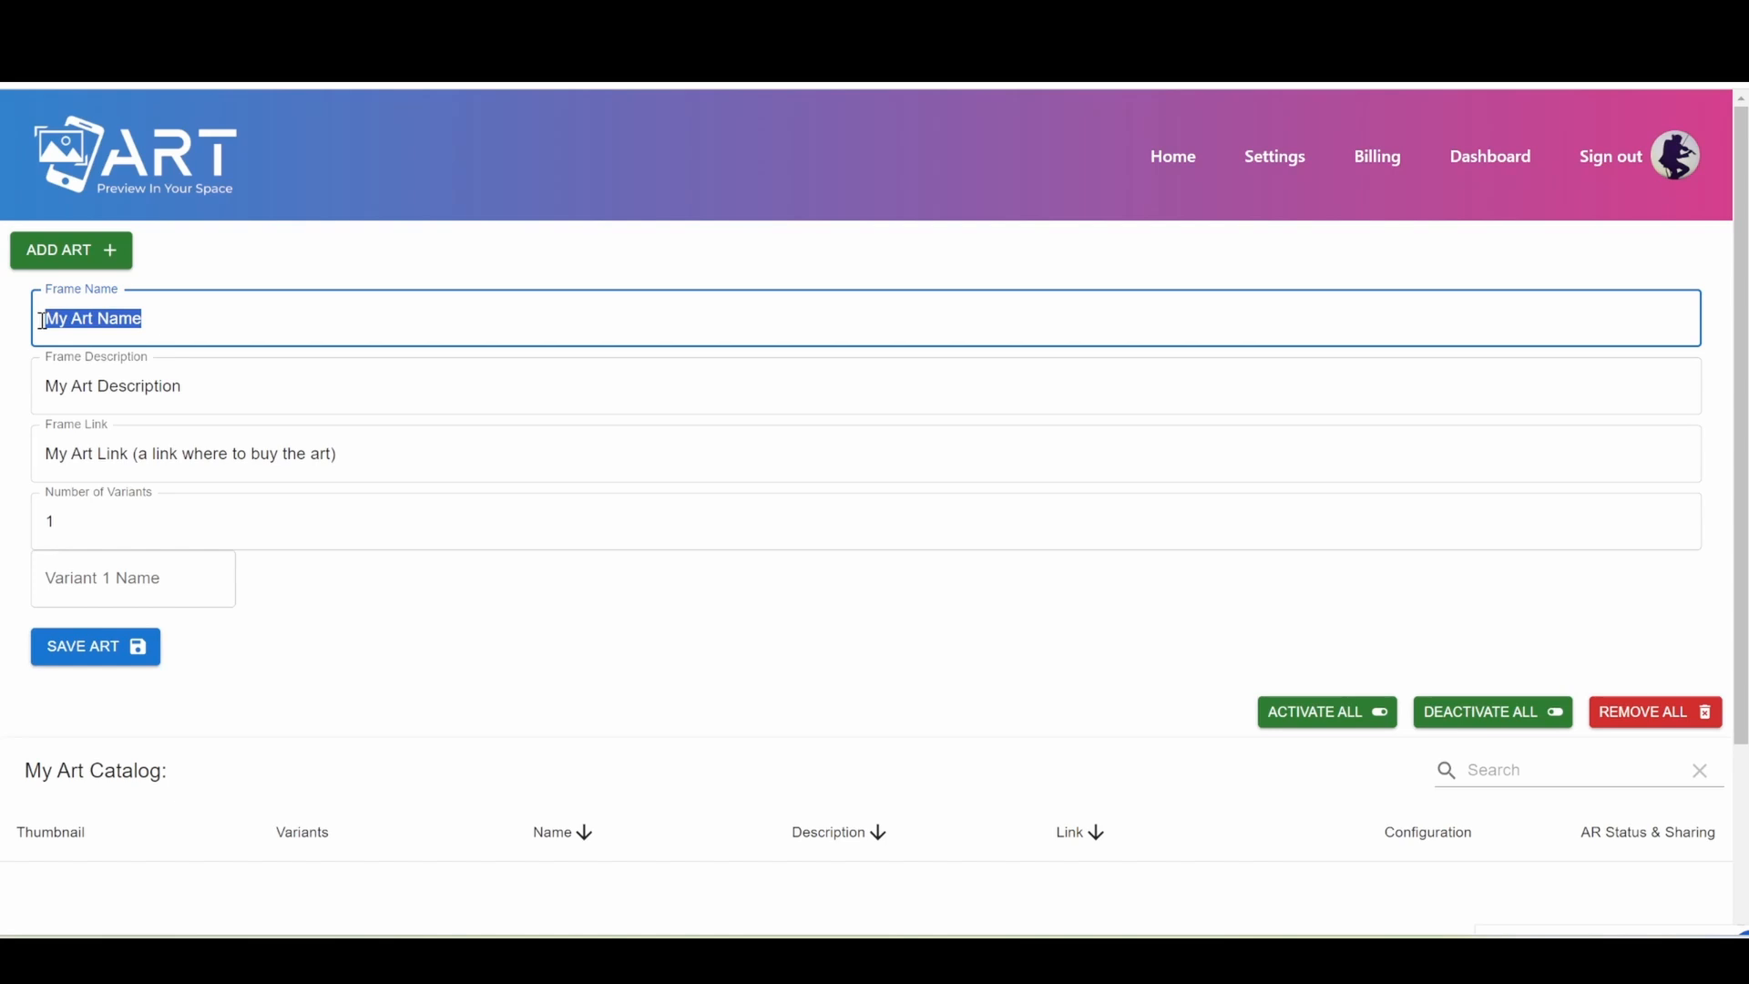
Name the artwork "Painting Of Little Girl" and save it with two variants, Gold and Black.
text(Painting Of Little Girl)
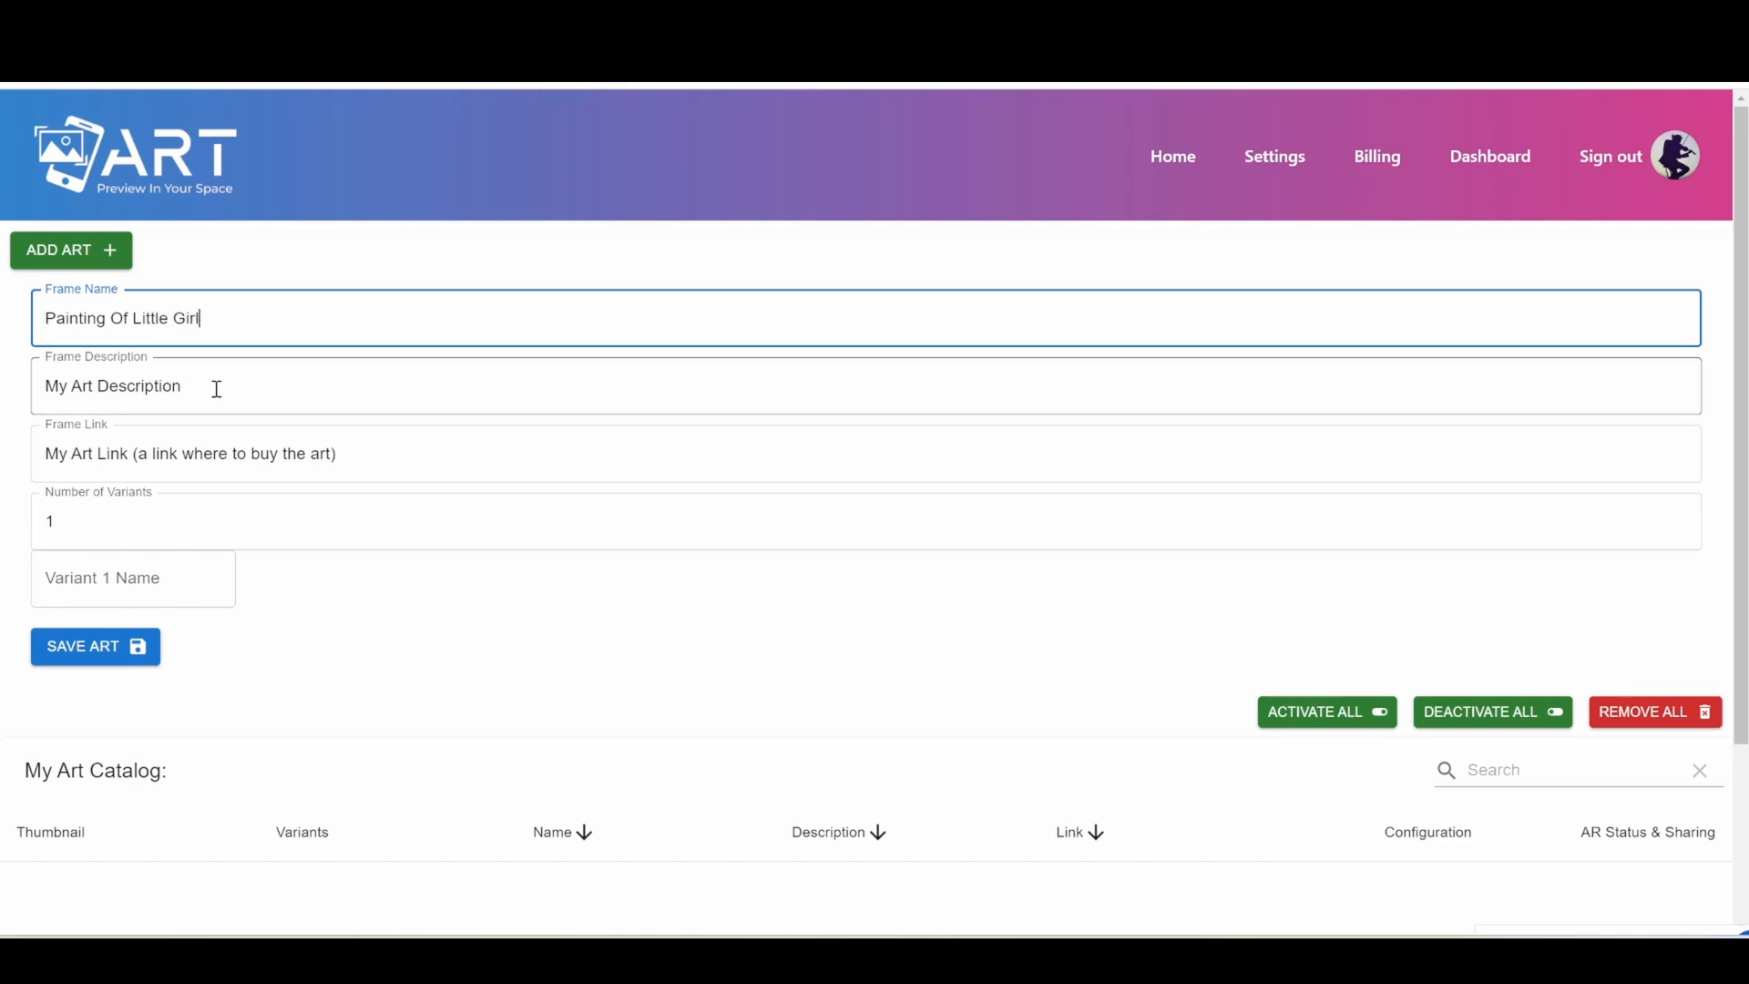
drag(216, 388, 33, 388)
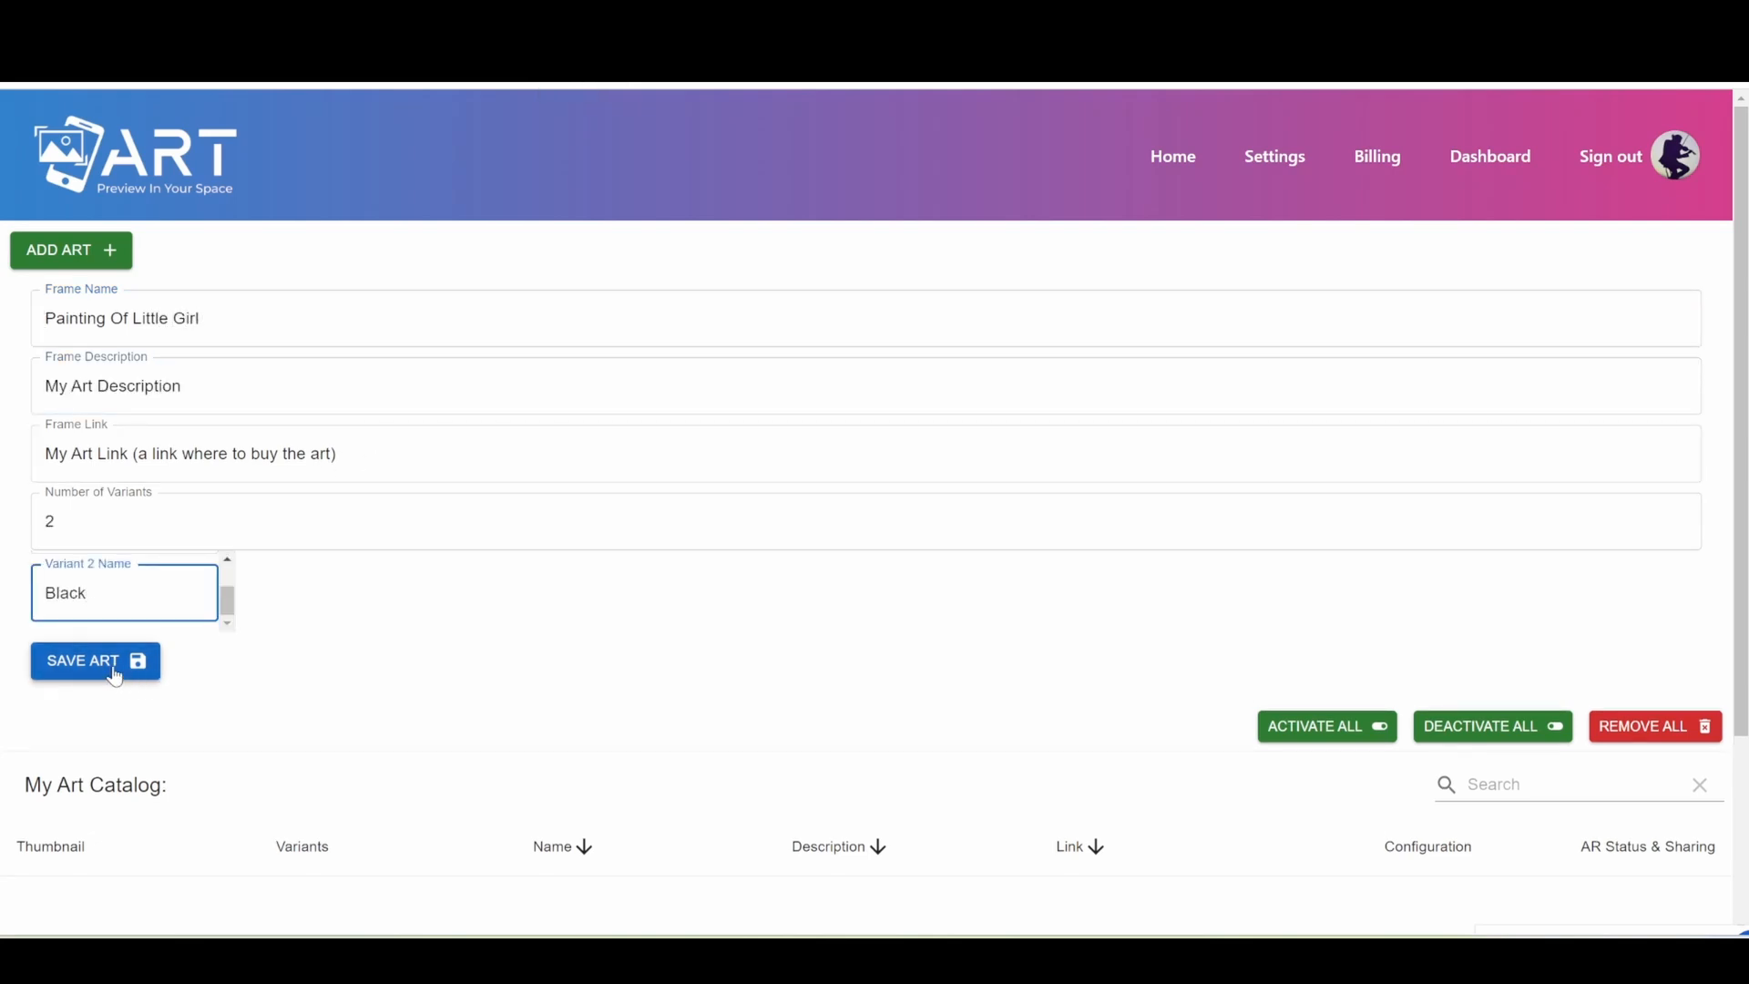
click(90, 661)
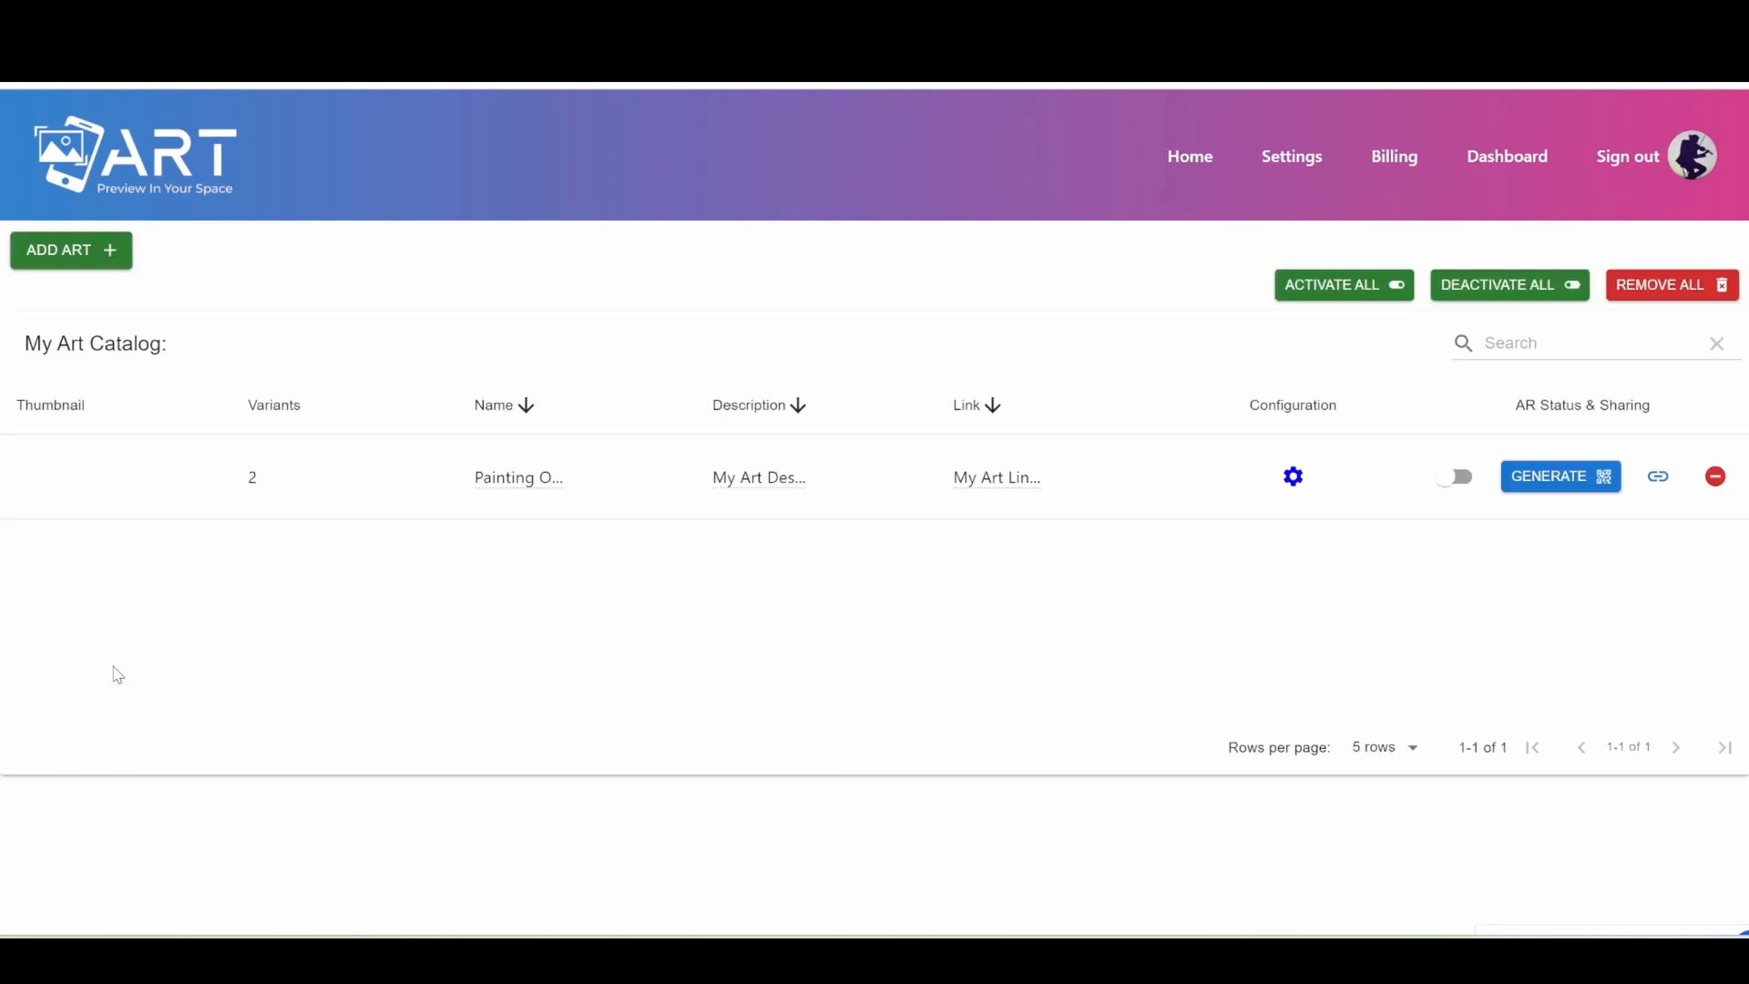
Open the artwork's configuration and upload the image "A good place to hide" for the Gold variant.
click(1294, 476)
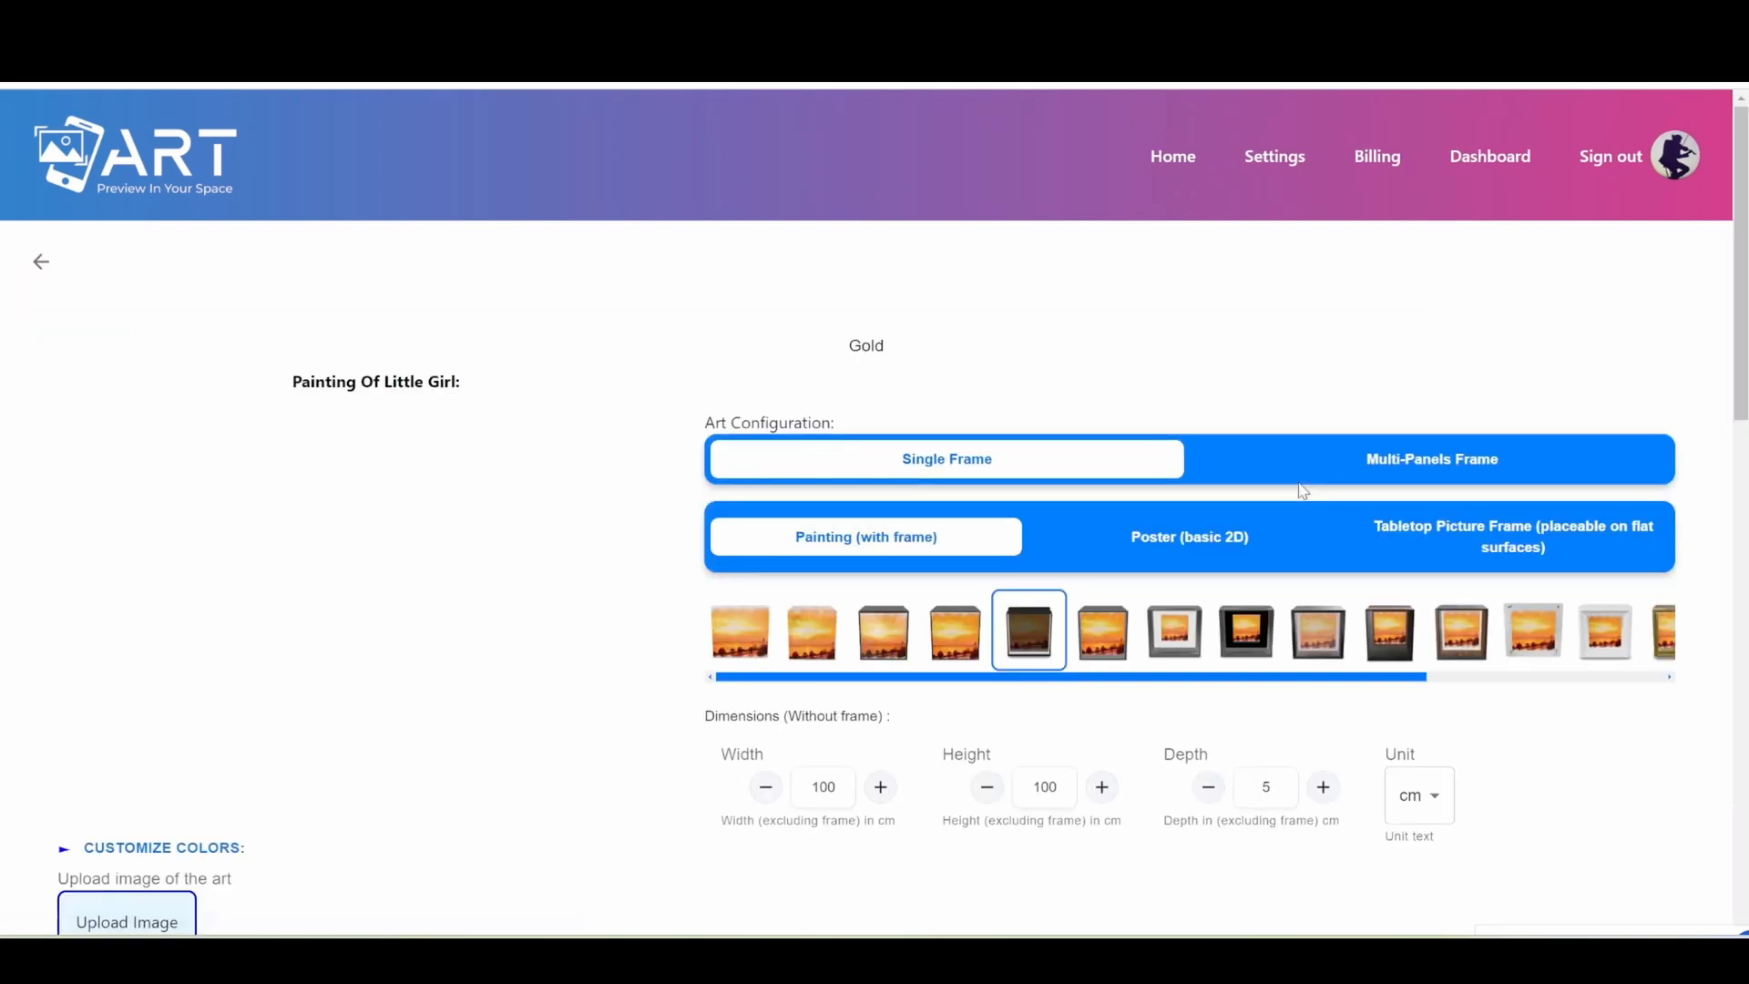
scroll(1742, 325, down, 1)
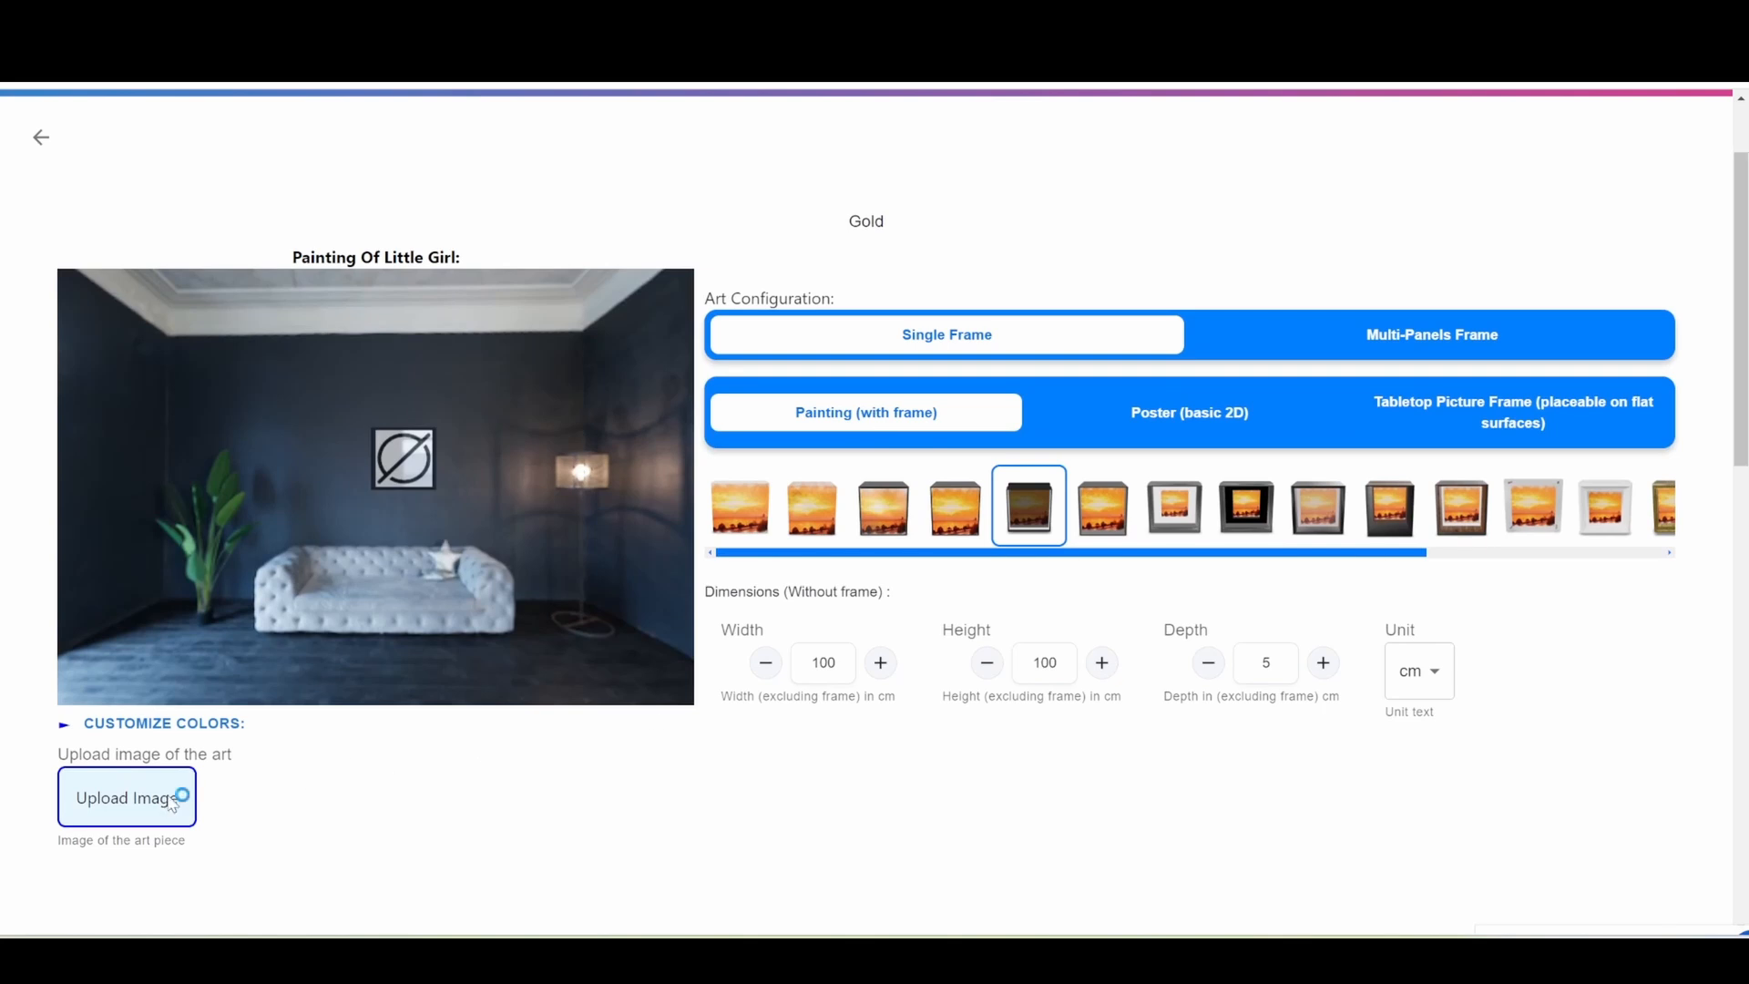
click(700, 478)
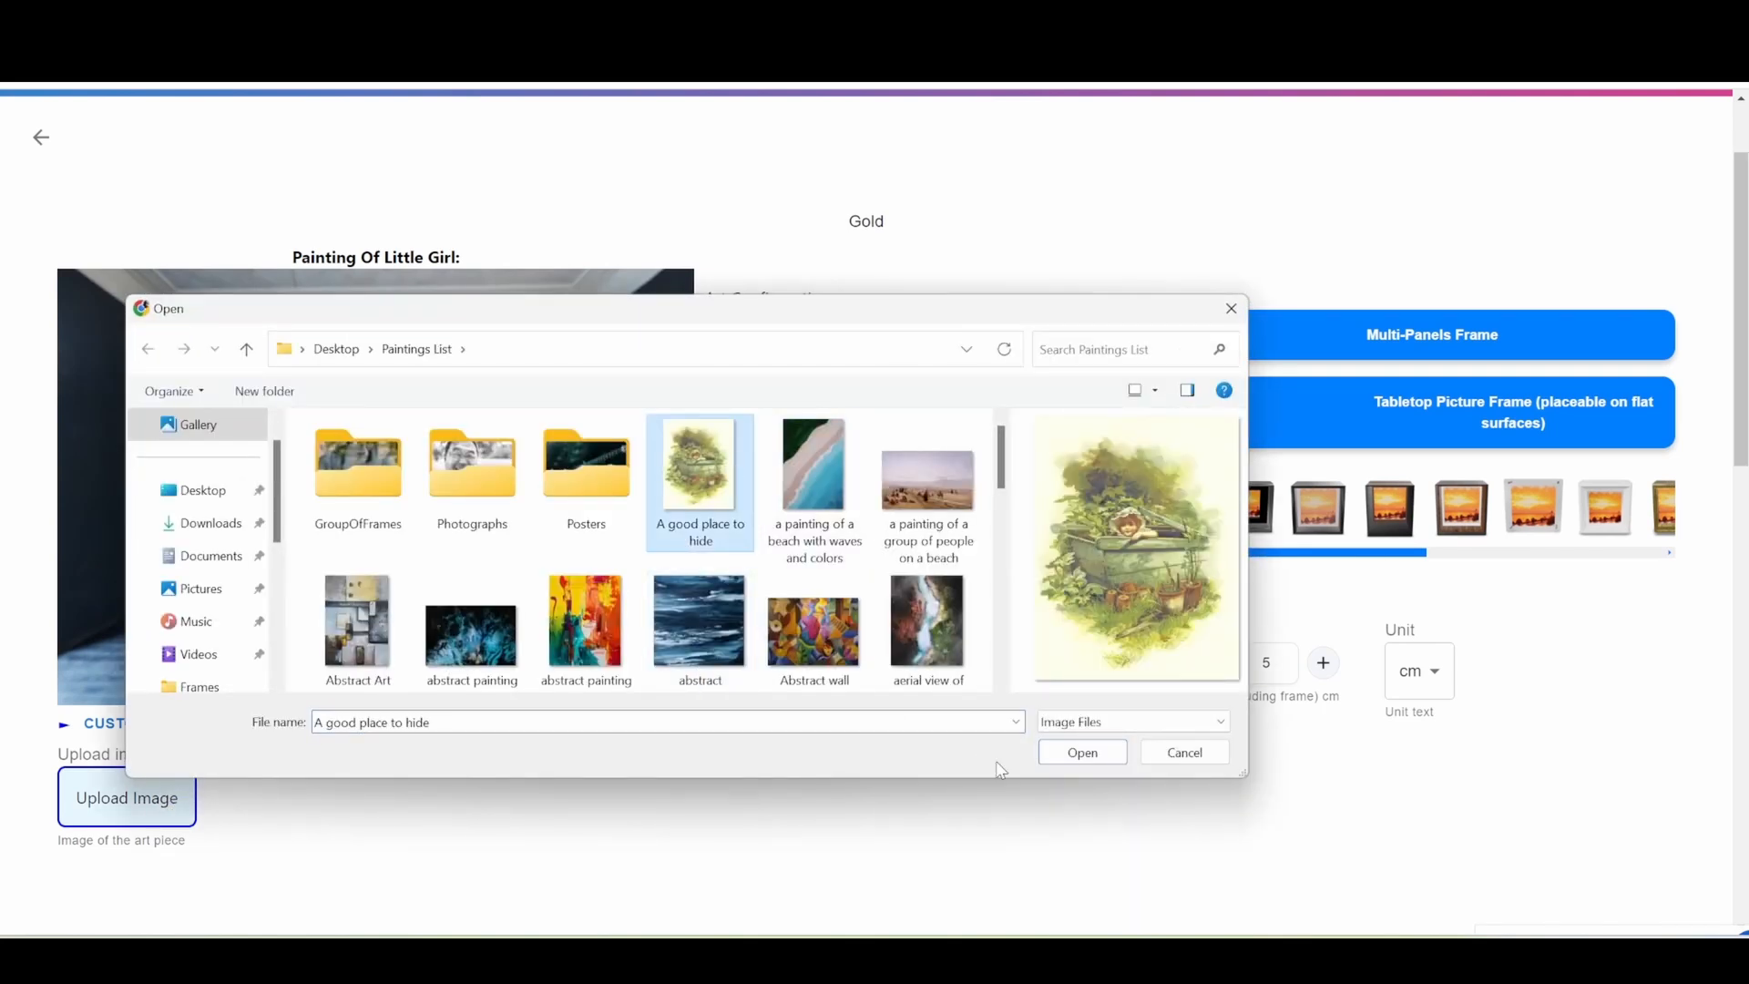
click(1057, 758)
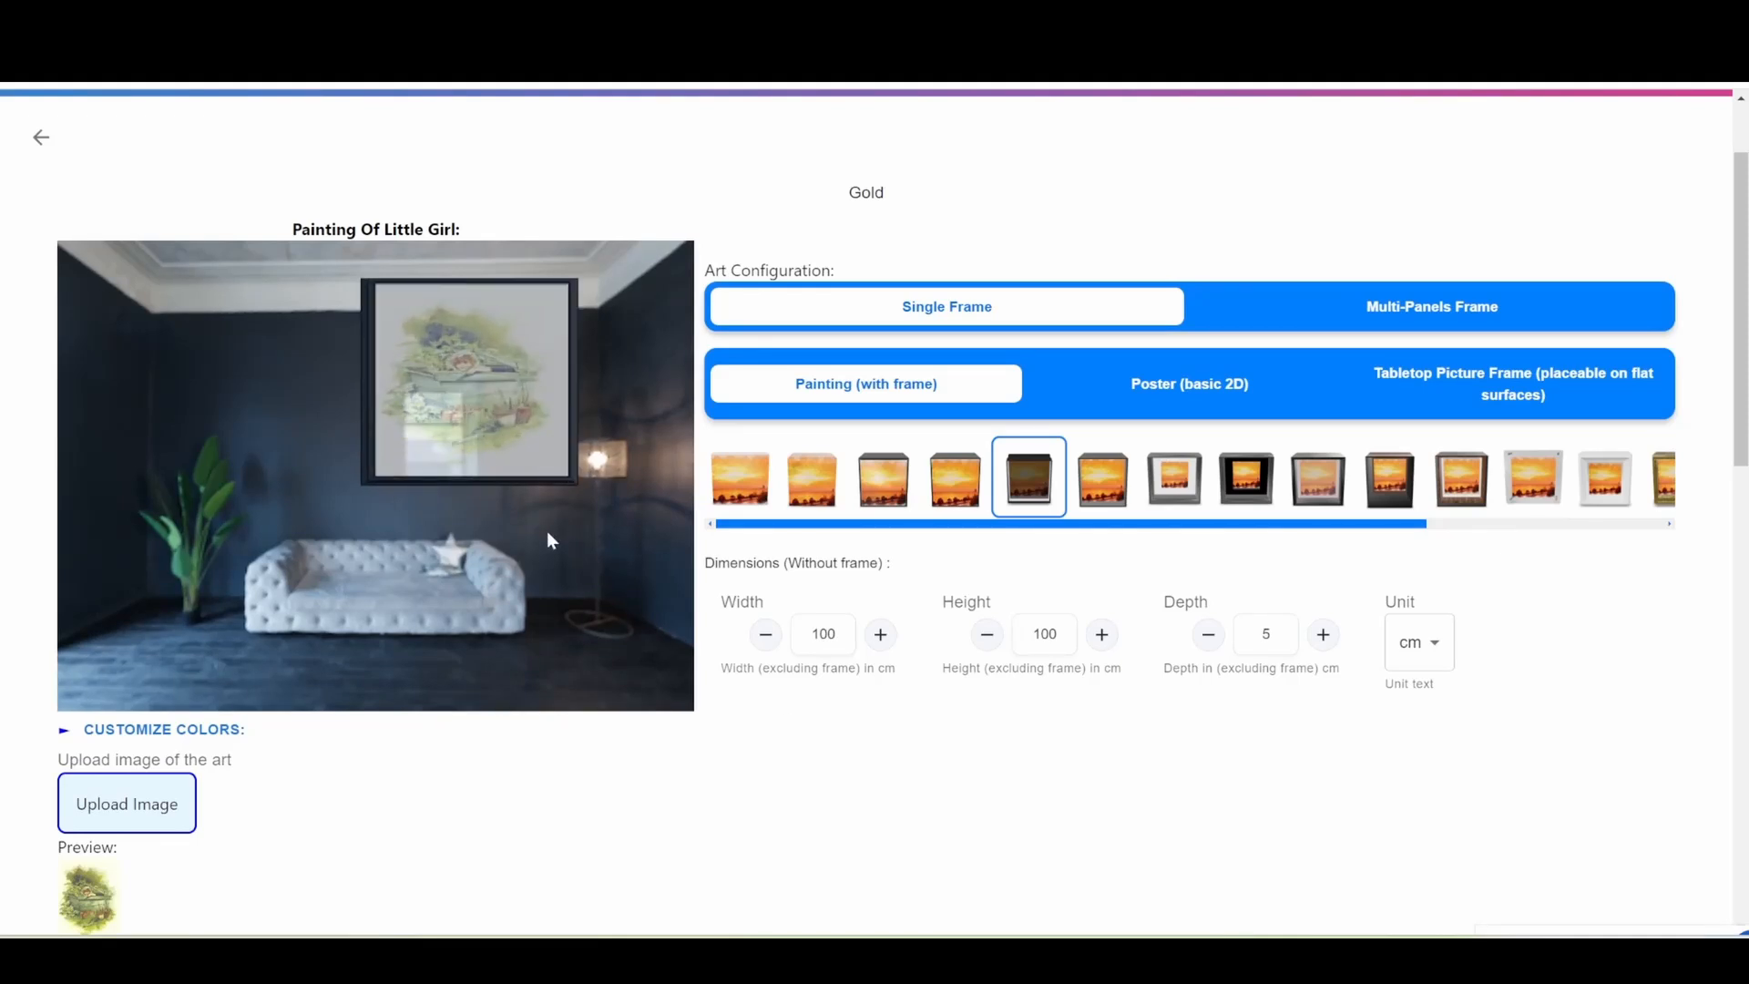
Move the Gold variant's painting above the sofa in the room preview and give it the American frame.
mouse_move(547, 532)
mouse_down()
mouse_move(489, 589)
mouse_move(450, 600)
mouse_move(450, 581)
mouse_up()
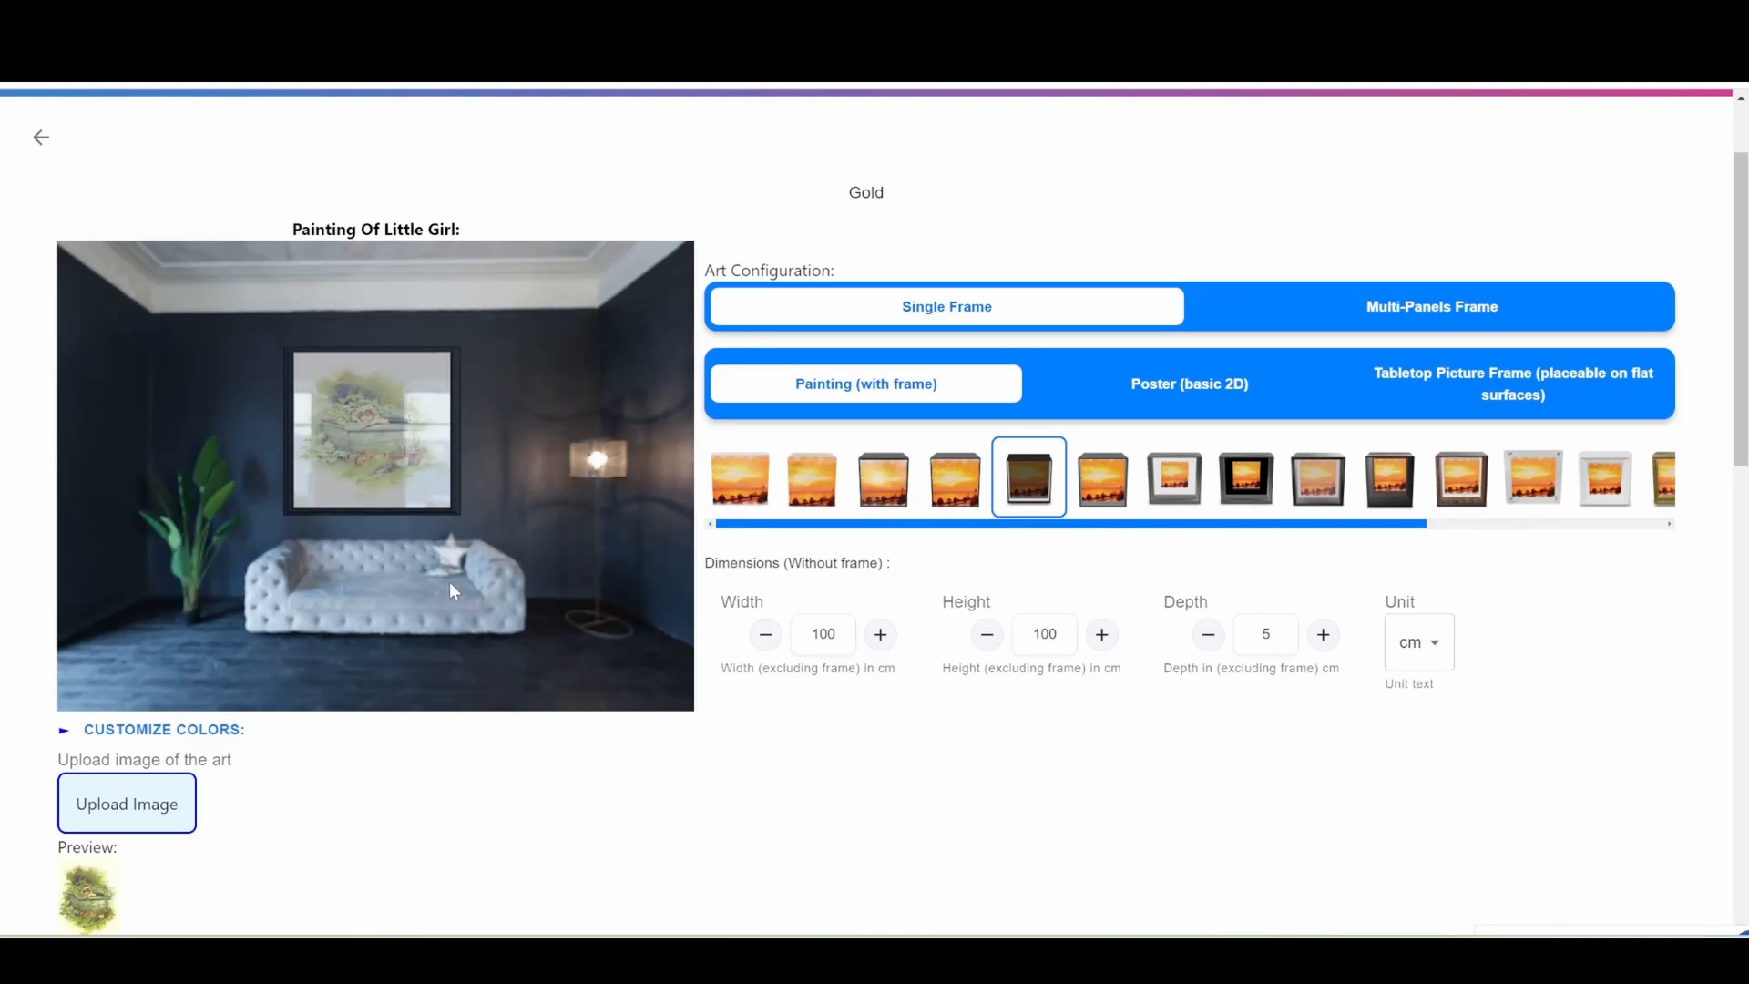
click(888, 493)
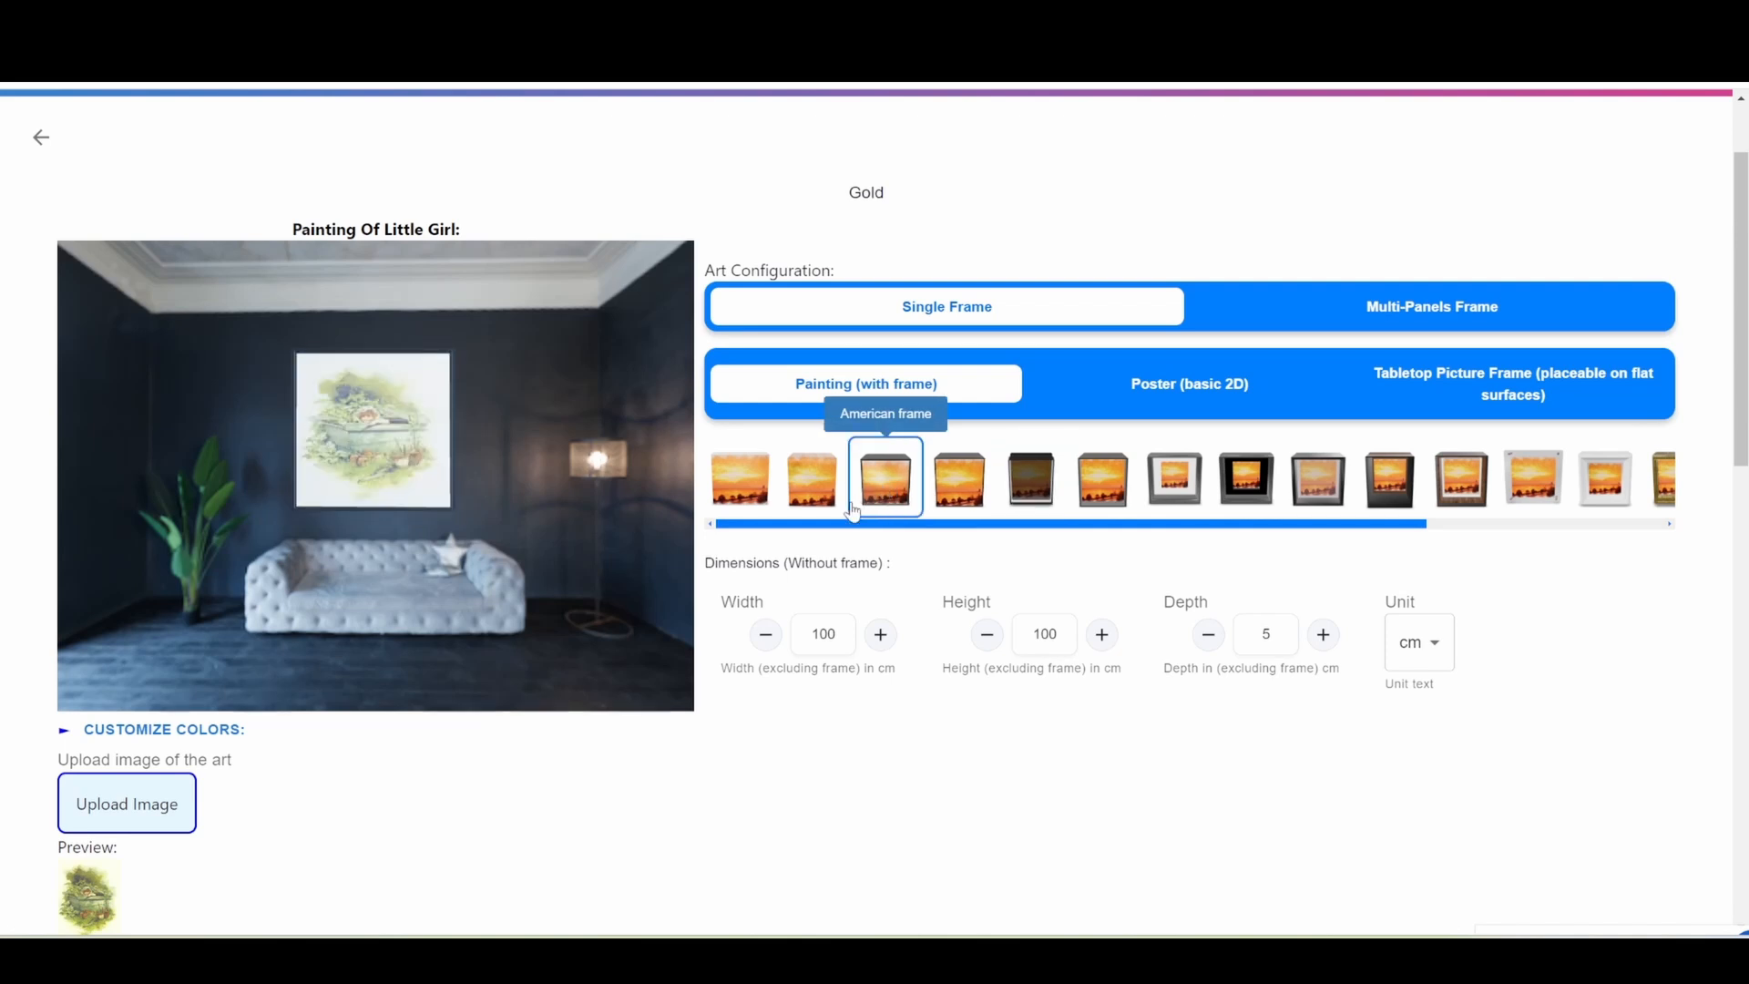
mouse_move(456, 603)
mouse_down()
mouse_move(516, 607)
mouse_move(429, 603)
mouse_move(500, 605)
mouse_move(445, 602)
mouse_move(462, 606)
mouse_up()
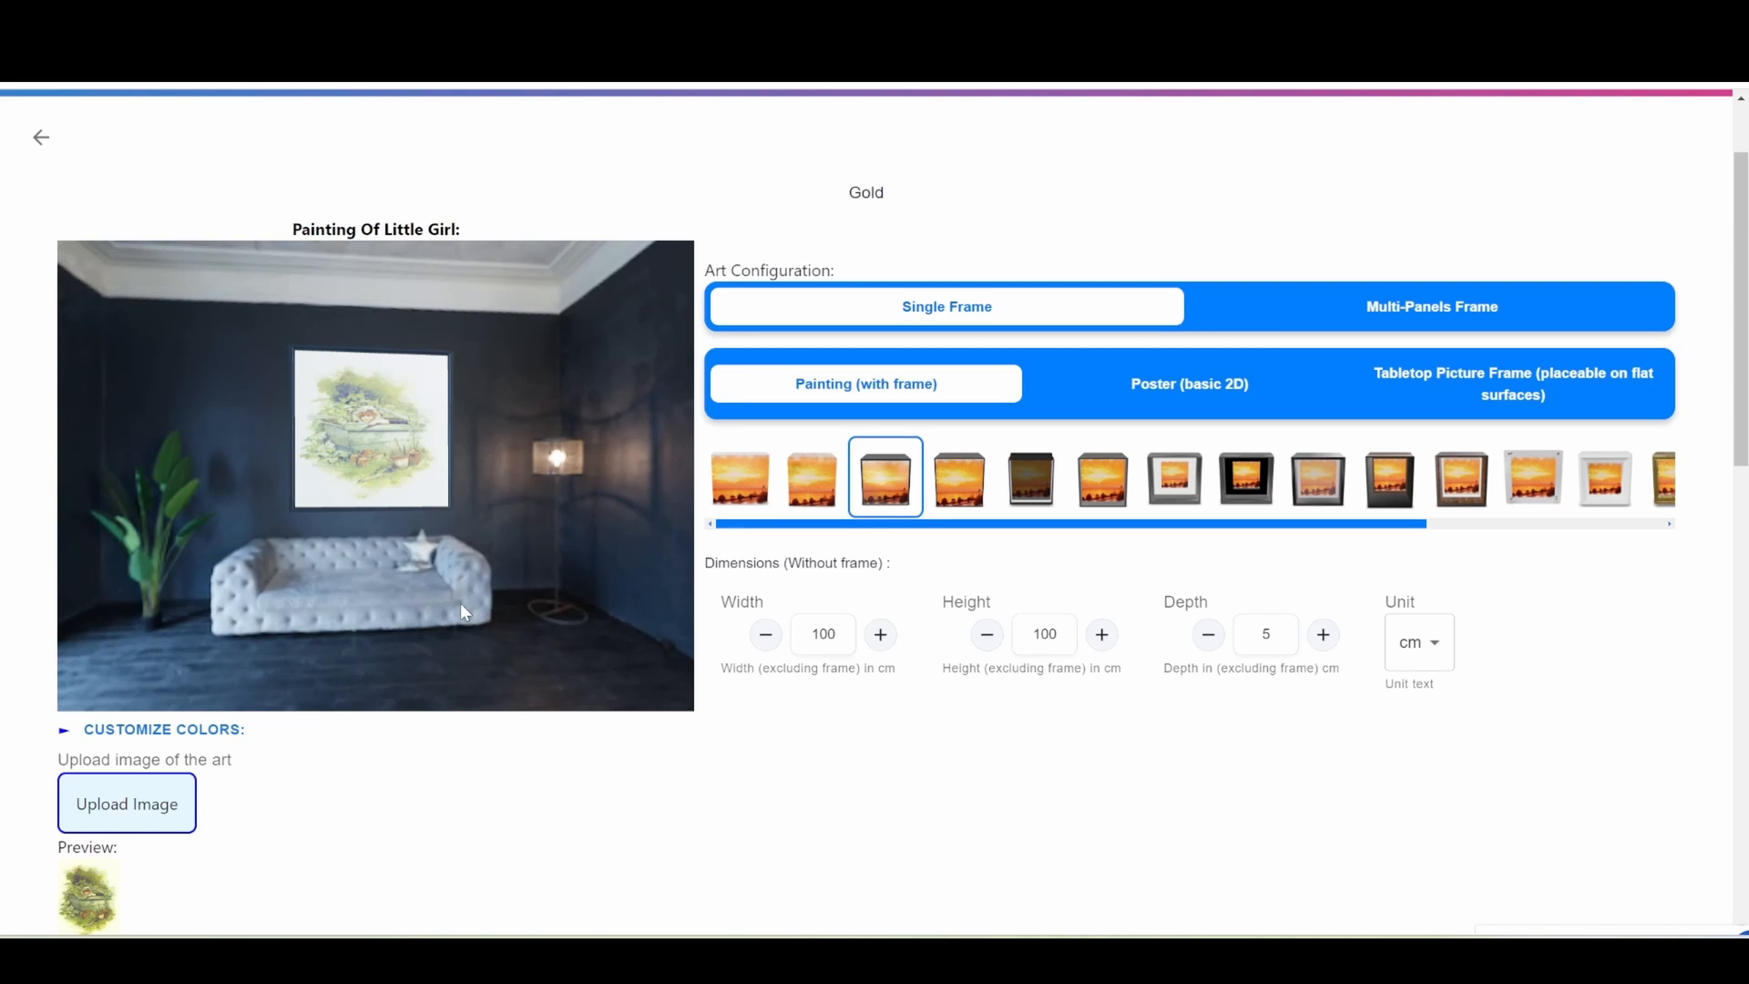
Set the Gold variant's dimensions to 70 wide and 80 high, with cm as the unit.
double_click(813, 636)
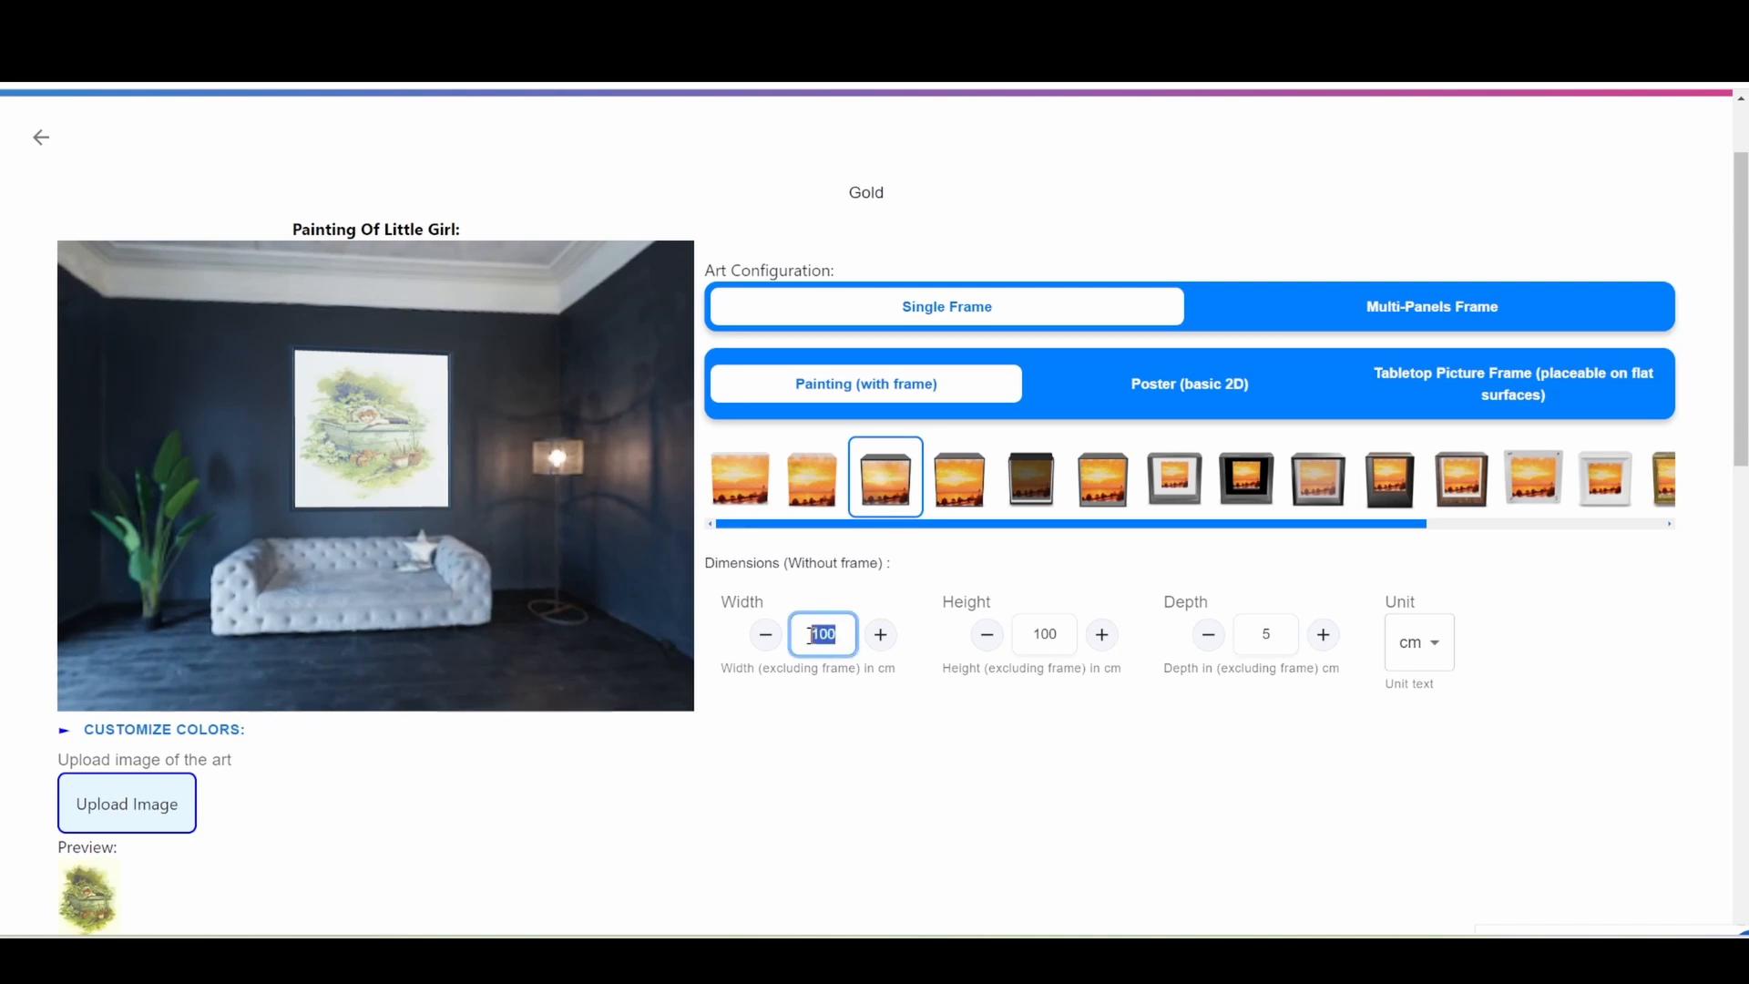
text(70)
double_click(1057, 634)
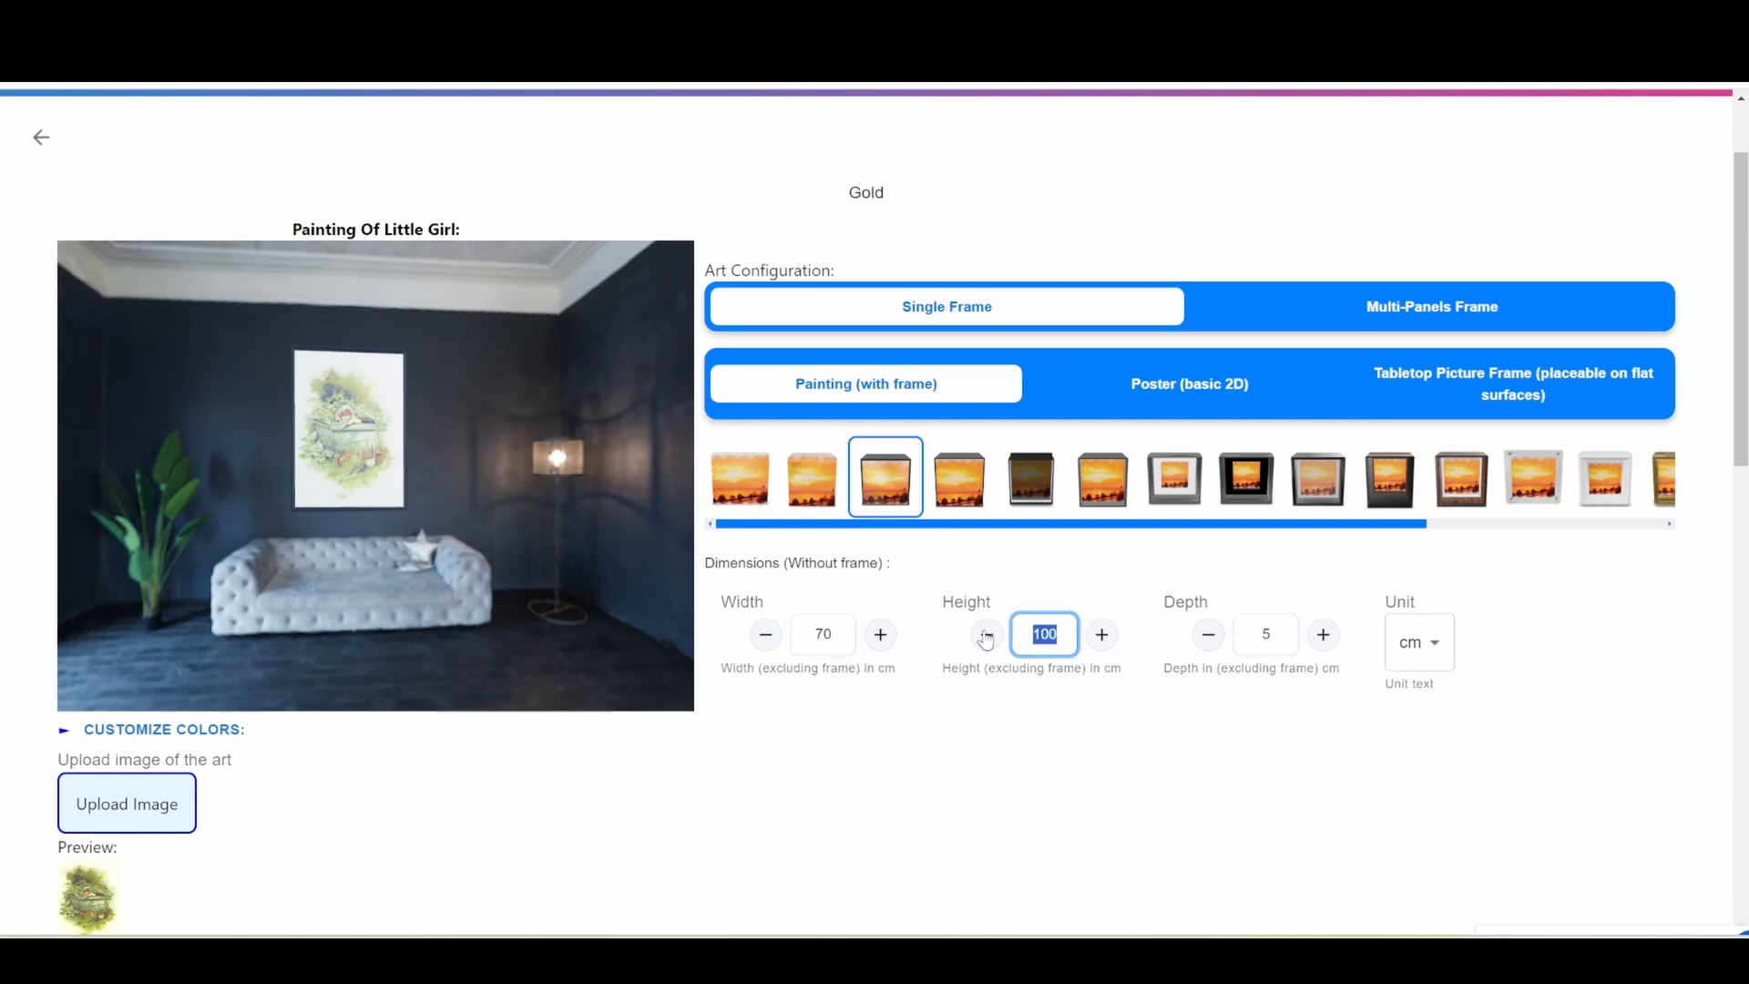
text(80)
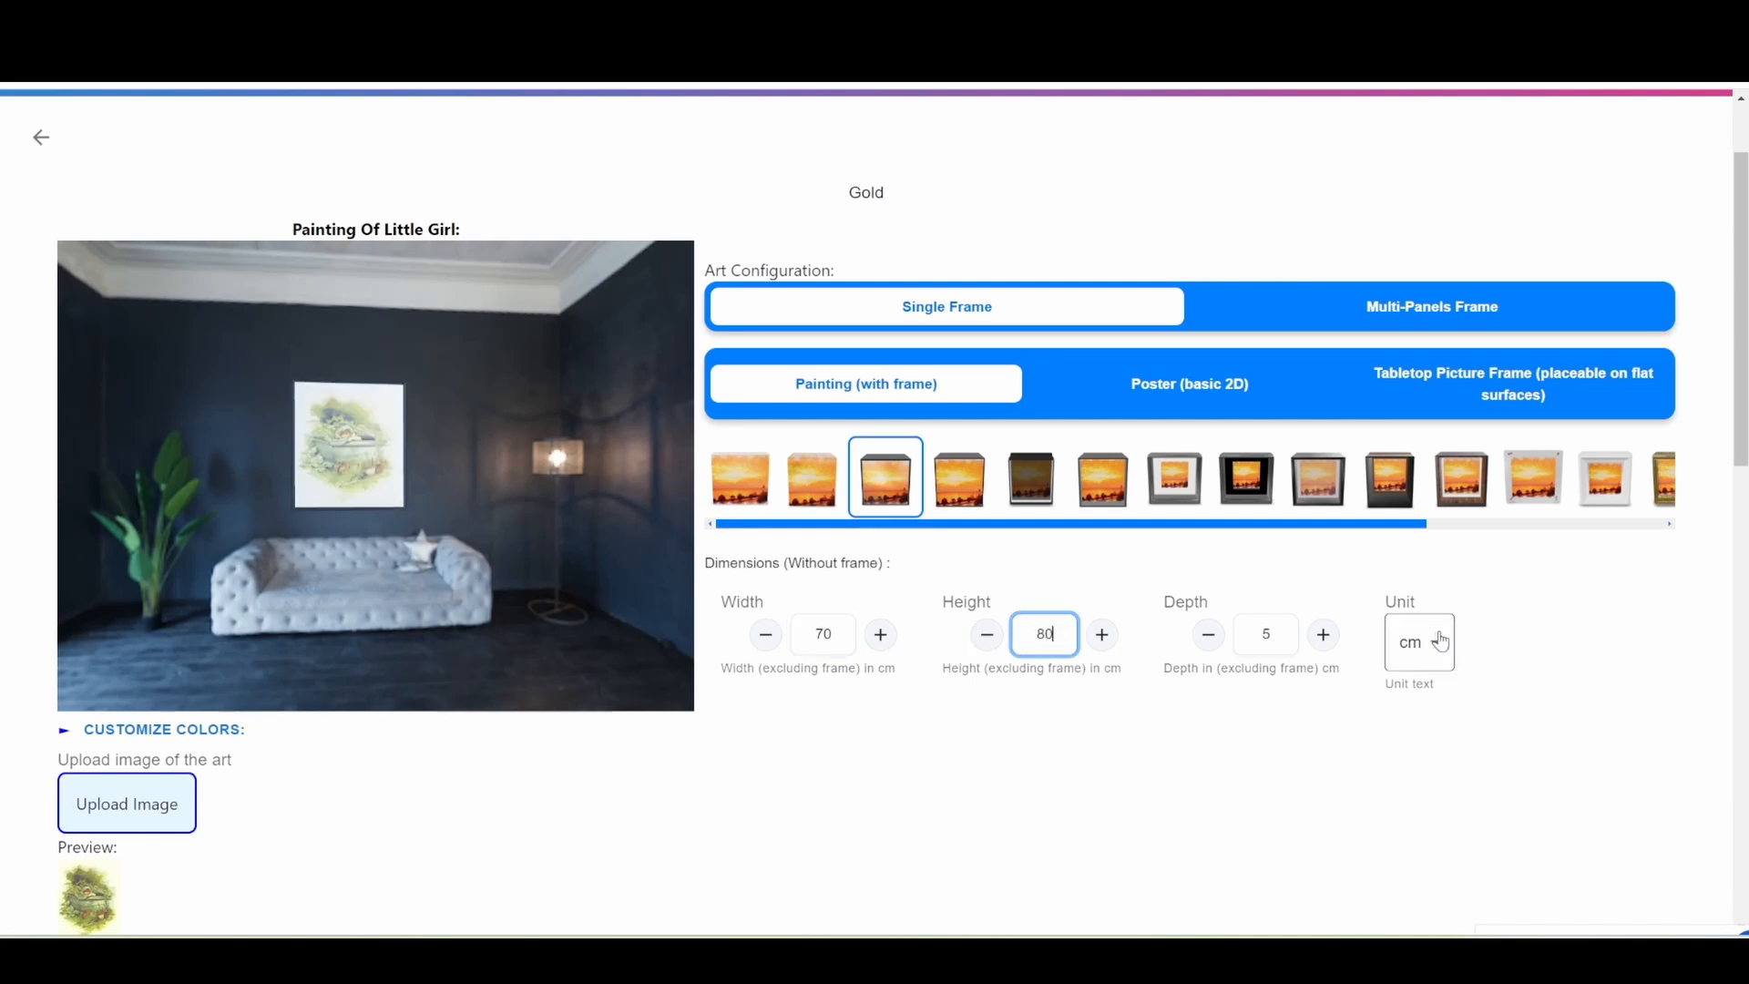
click(1440, 642)
click(1433, 706)
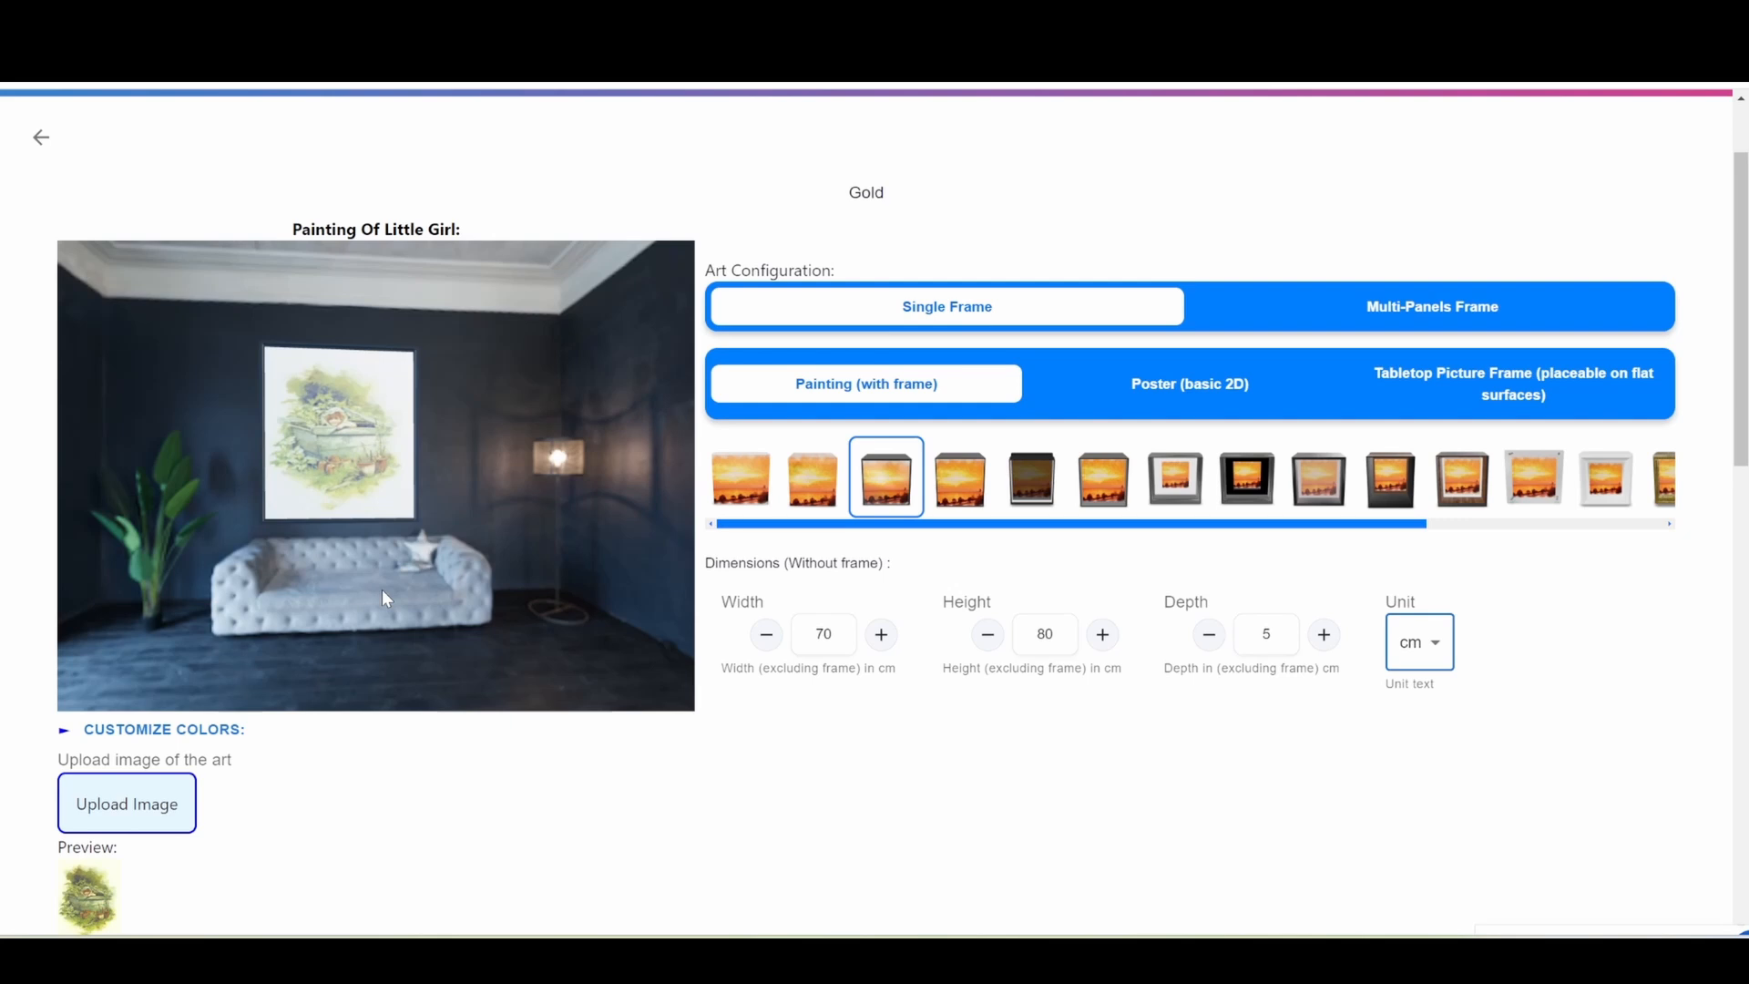
Expand the Gold variant's colour customization and apply the gold texture to the frame.
mouse_move(379, 613)
mouse_down()
mouse_move(481, 649)
mouse_move(377, 606)
mouse_move(391, 603)
mouse_up()
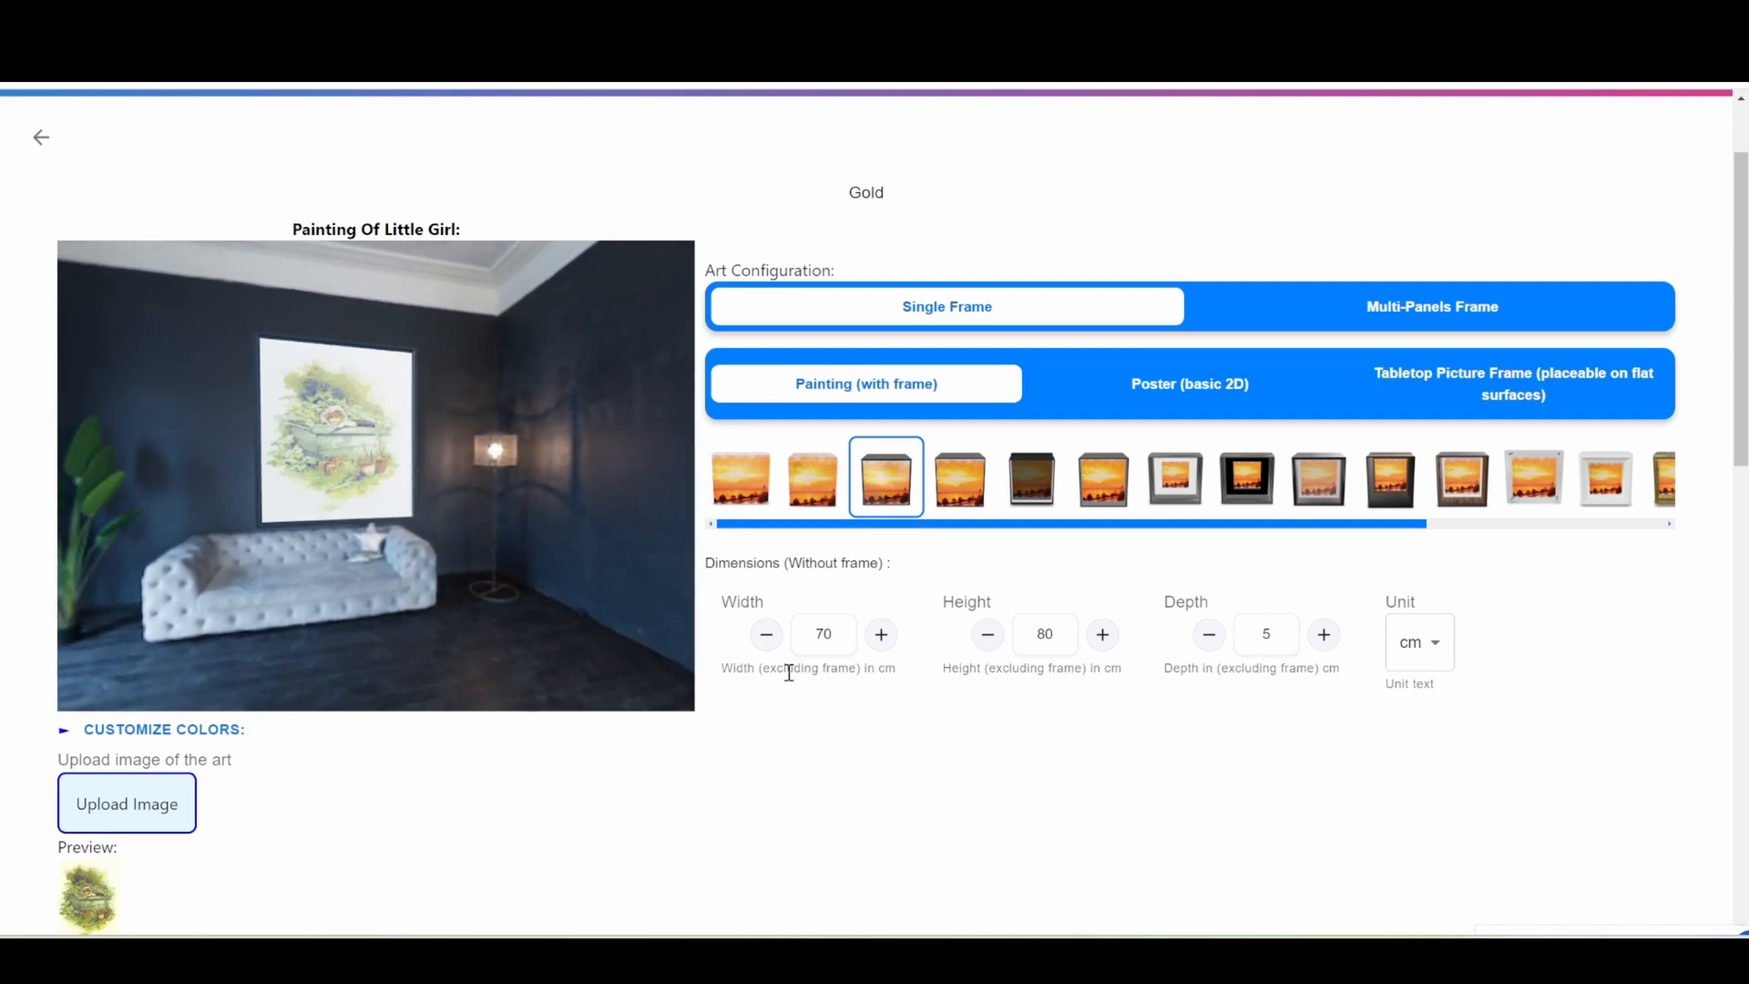
click(215, 733)
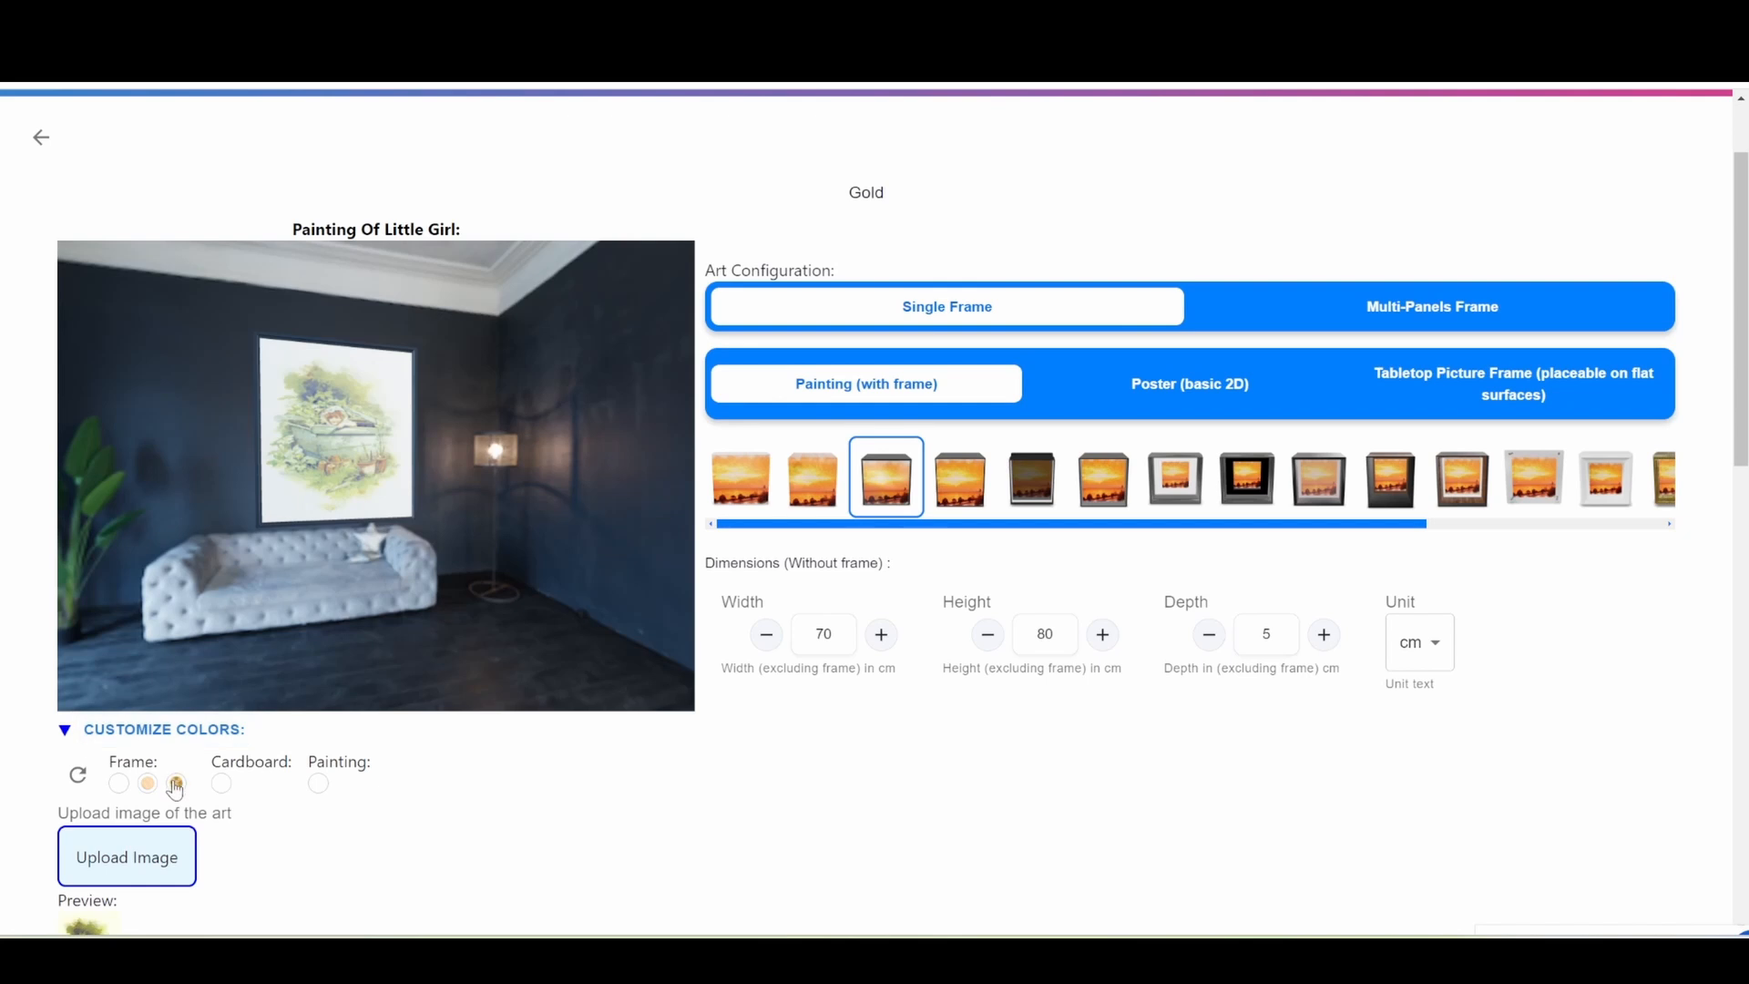
click(177, 784)
mouse_move(354, 568)
mouse_down()
mouse_move(416, 570)
mouse_move(309, 556)
mouse_move(375, 561)
mouse_up()
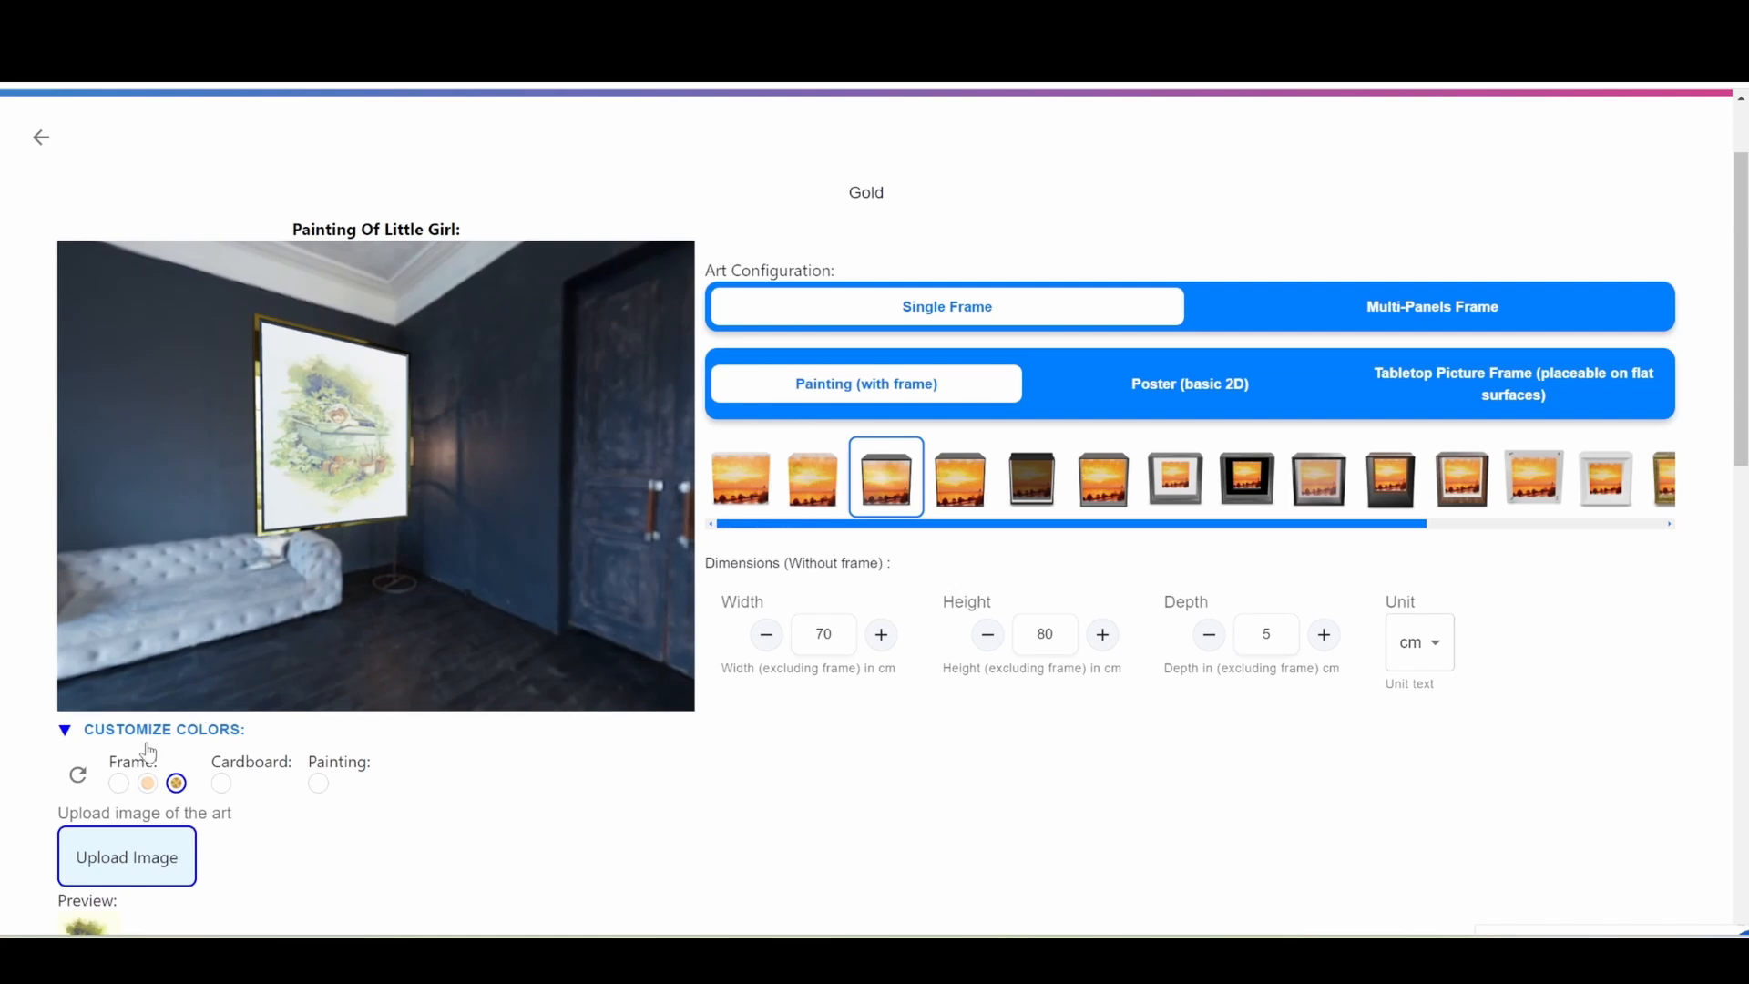
Try recolouring the Gold variant's frame with a custom red and with a dark blue.
click(122, 784)
click(261, 809)
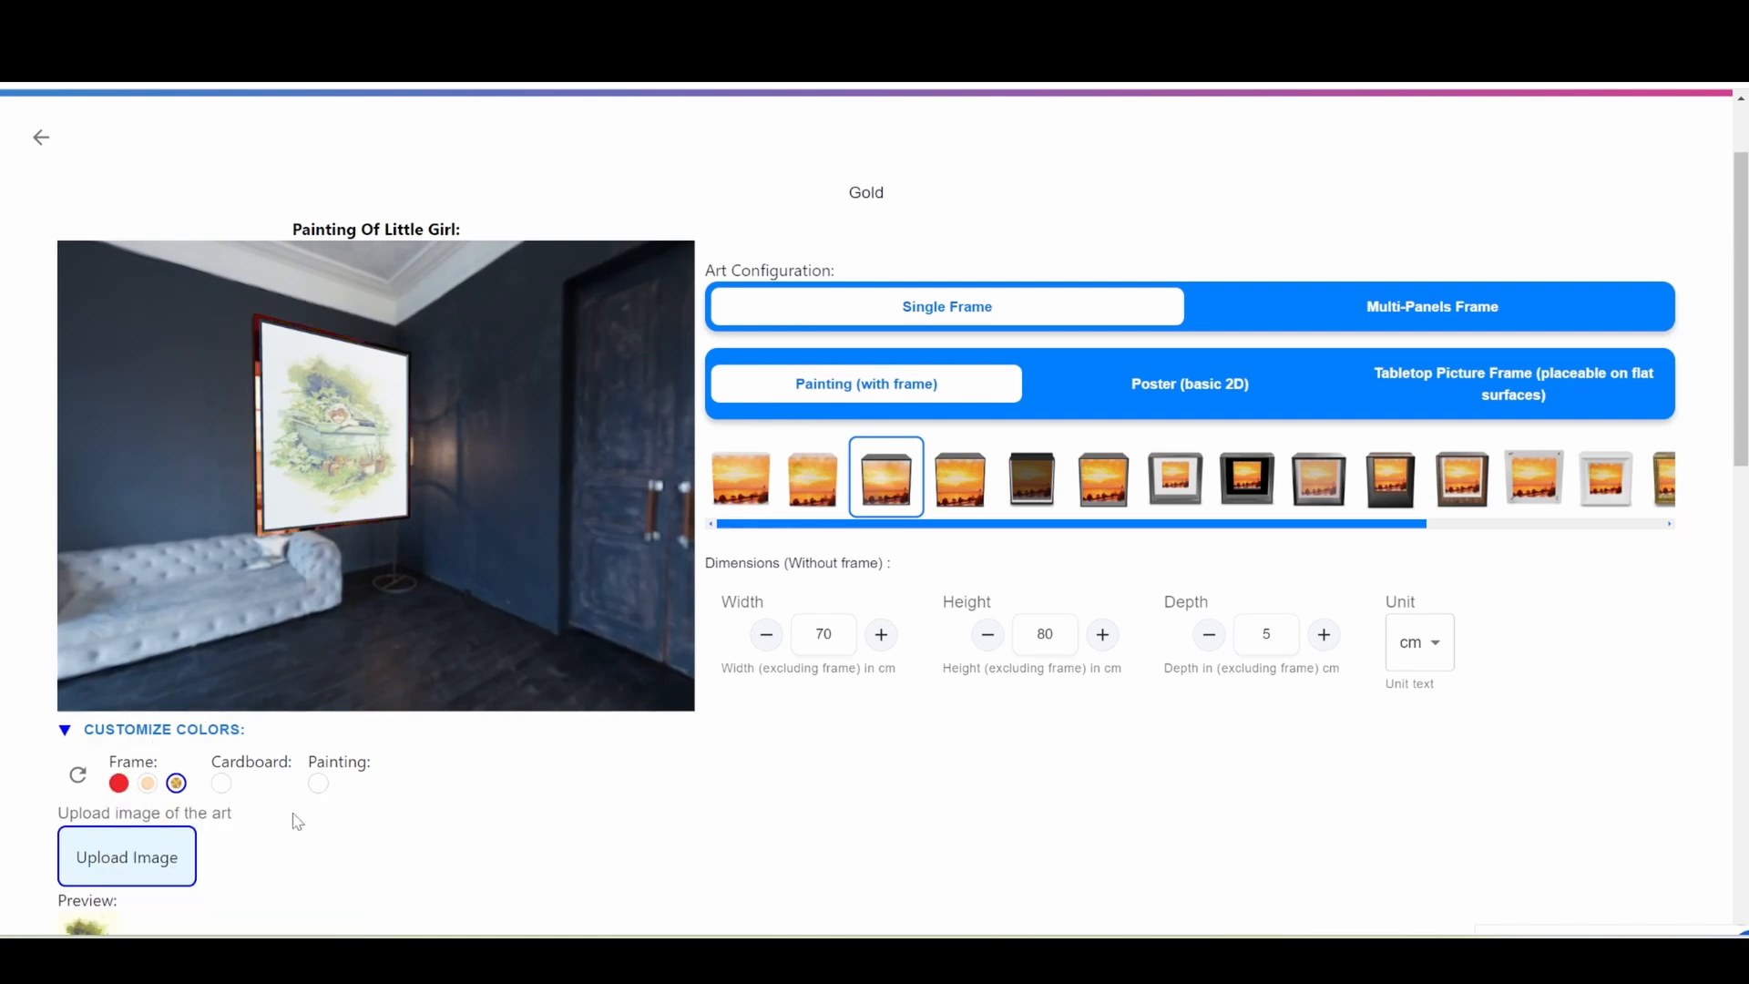
click(119, 784)
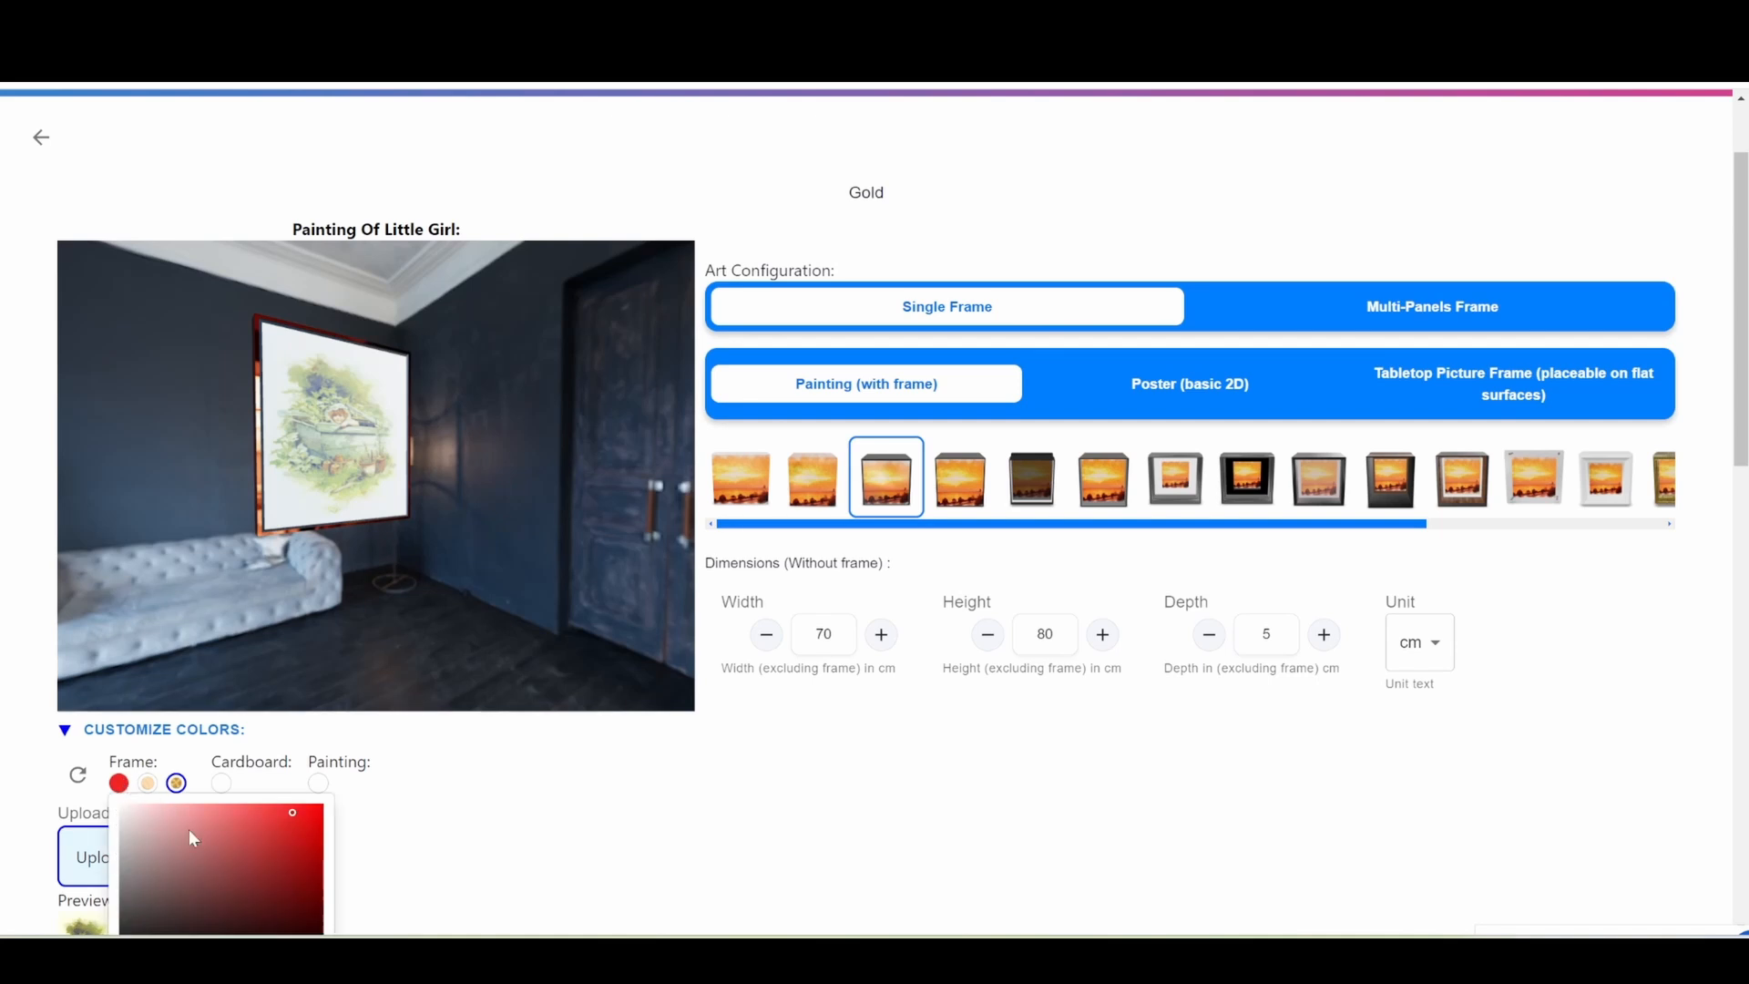
scroll(265, 791, down, 2)
click(231, 763)
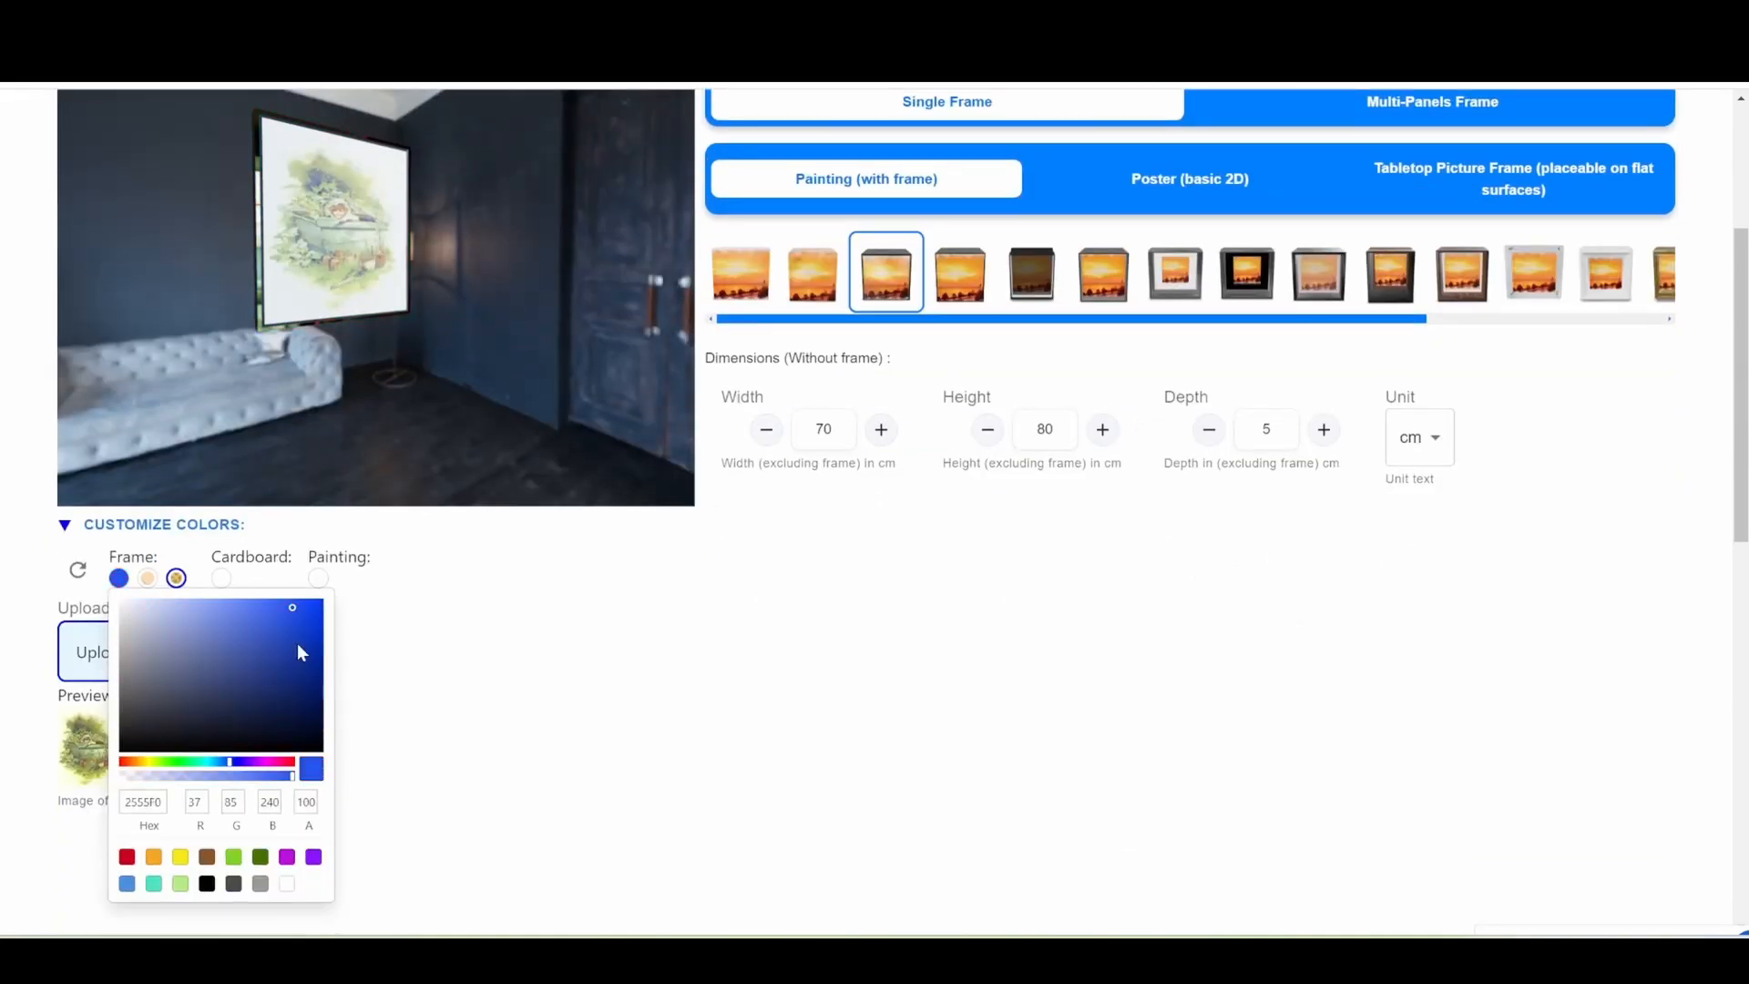
click(302, 640)
click(399, 639)
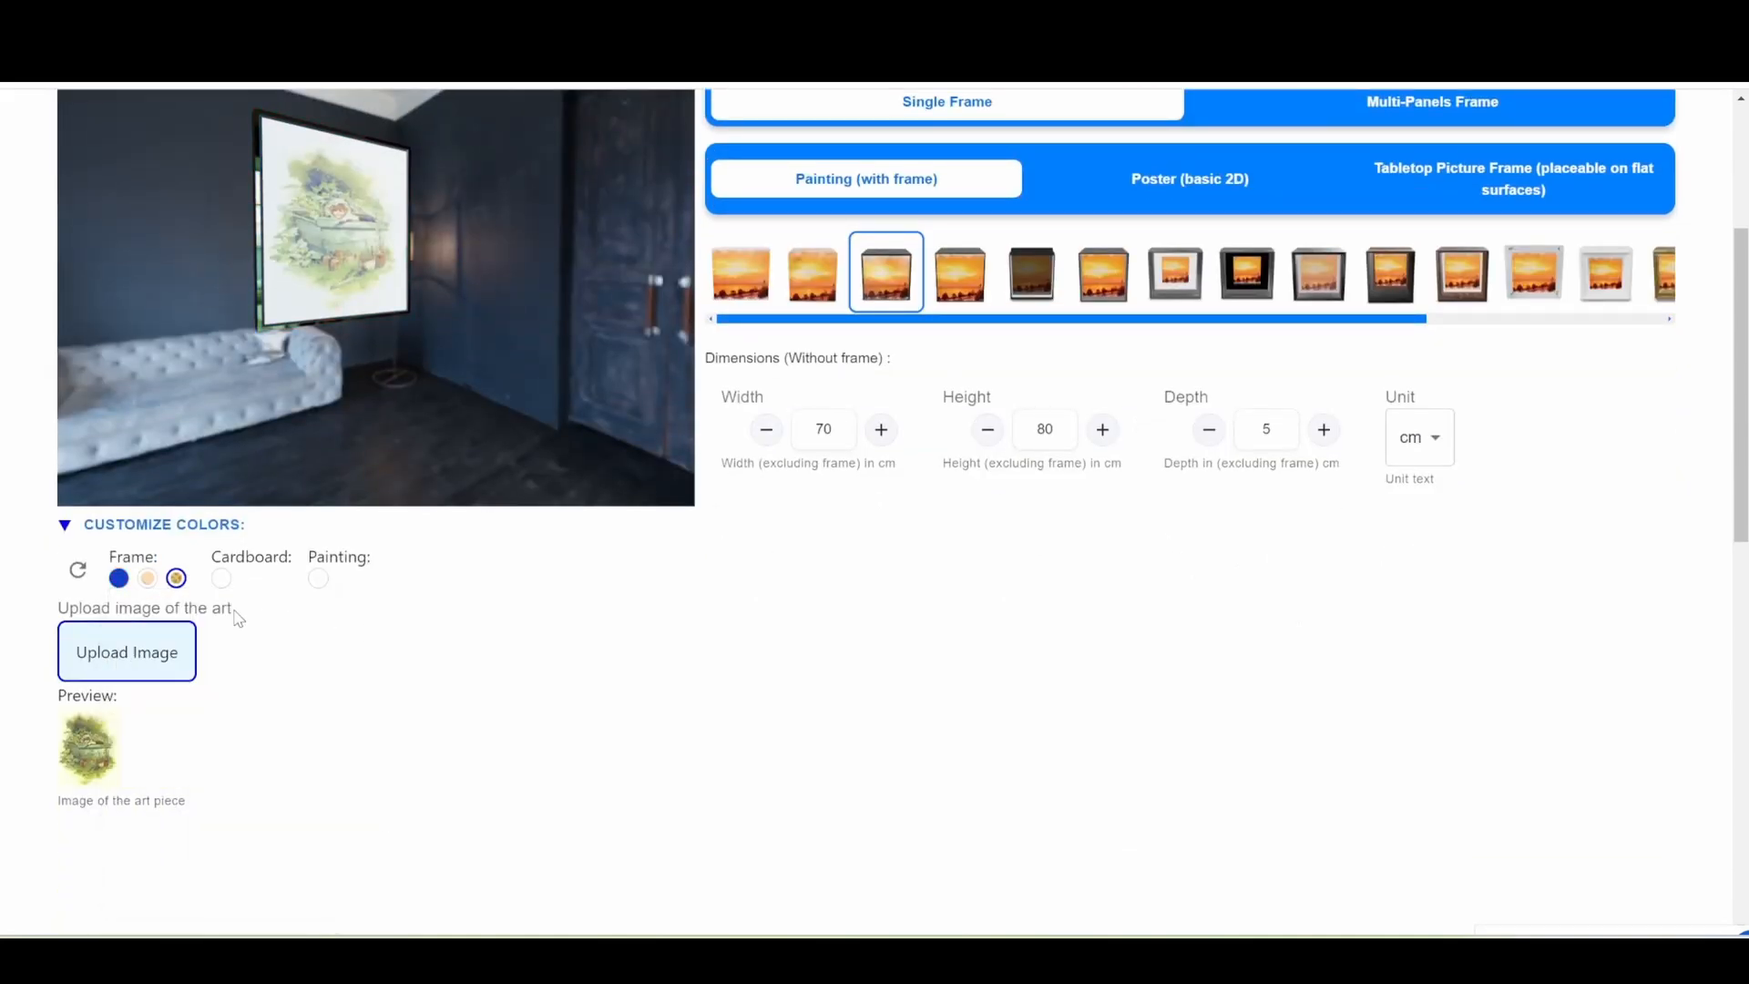
Reset the Gold variant's custom colours and reapply the gold texture to the frame.
click(79, 571)
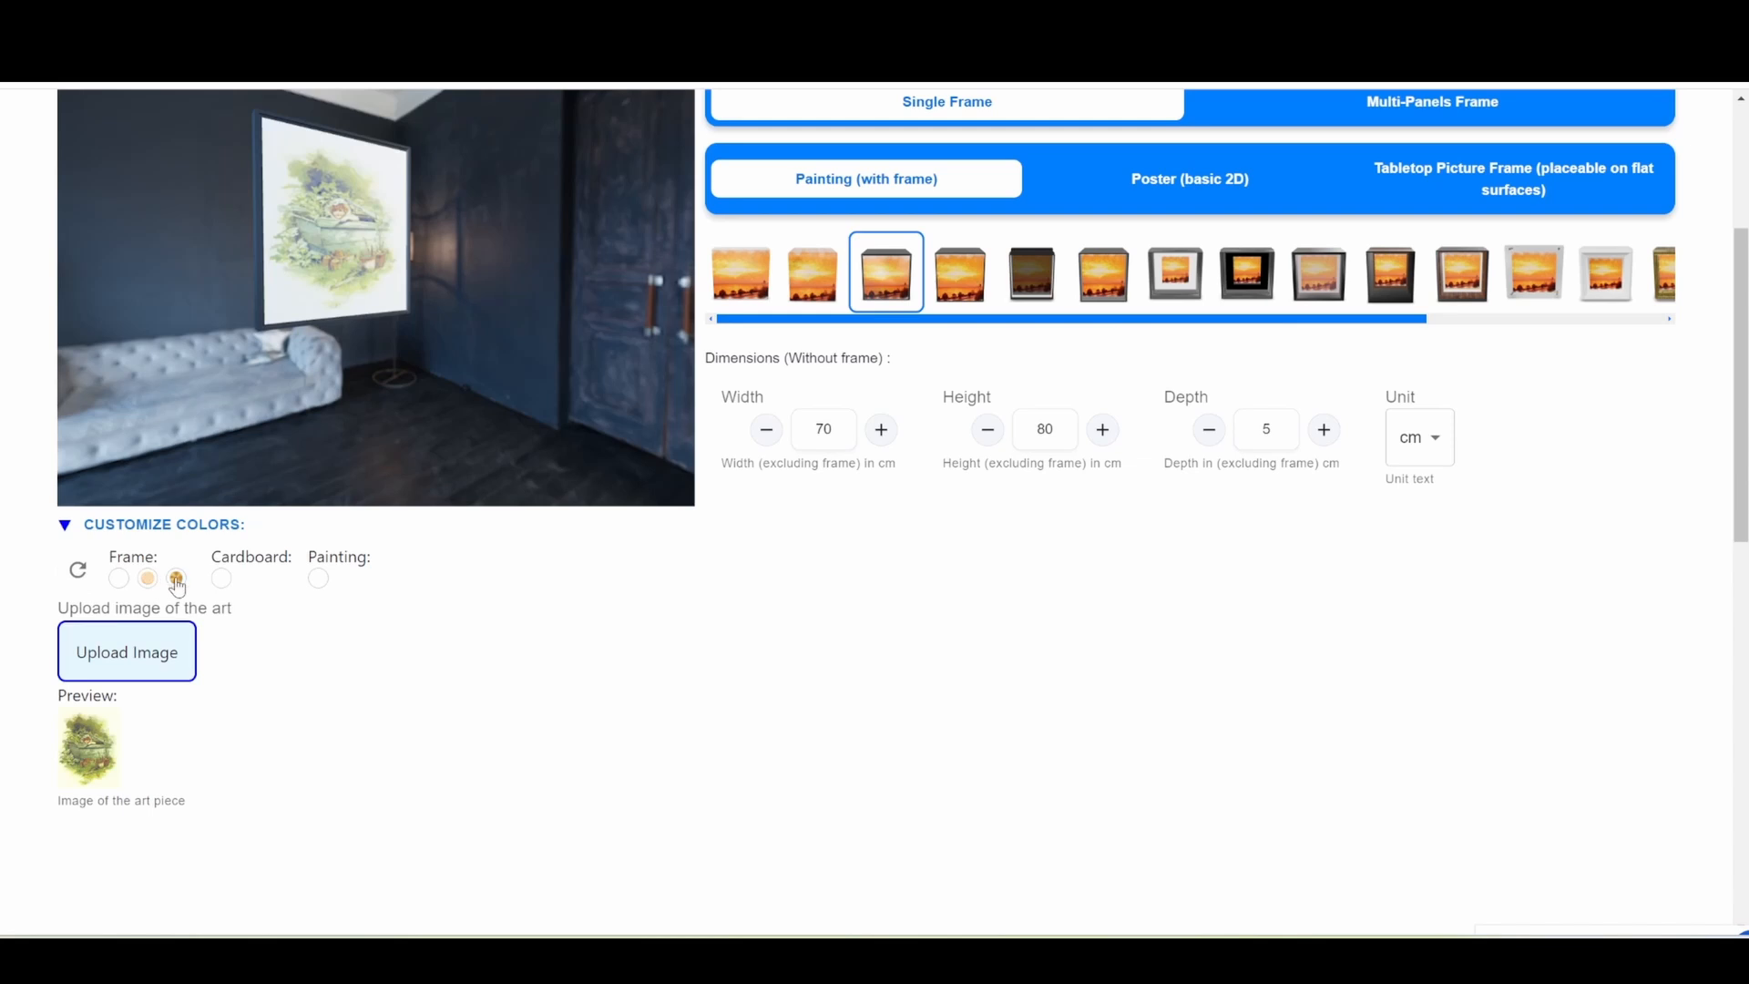
click(177, 579)
mouse_move(346, 422)
mouse_down()
mouse_move(366, 430)
mouse_move(333, 425)
mouse_up()
Give the Black variant the American frame and upload the image "A good place to hide" for it.
scroll(882, 637, down, 10)
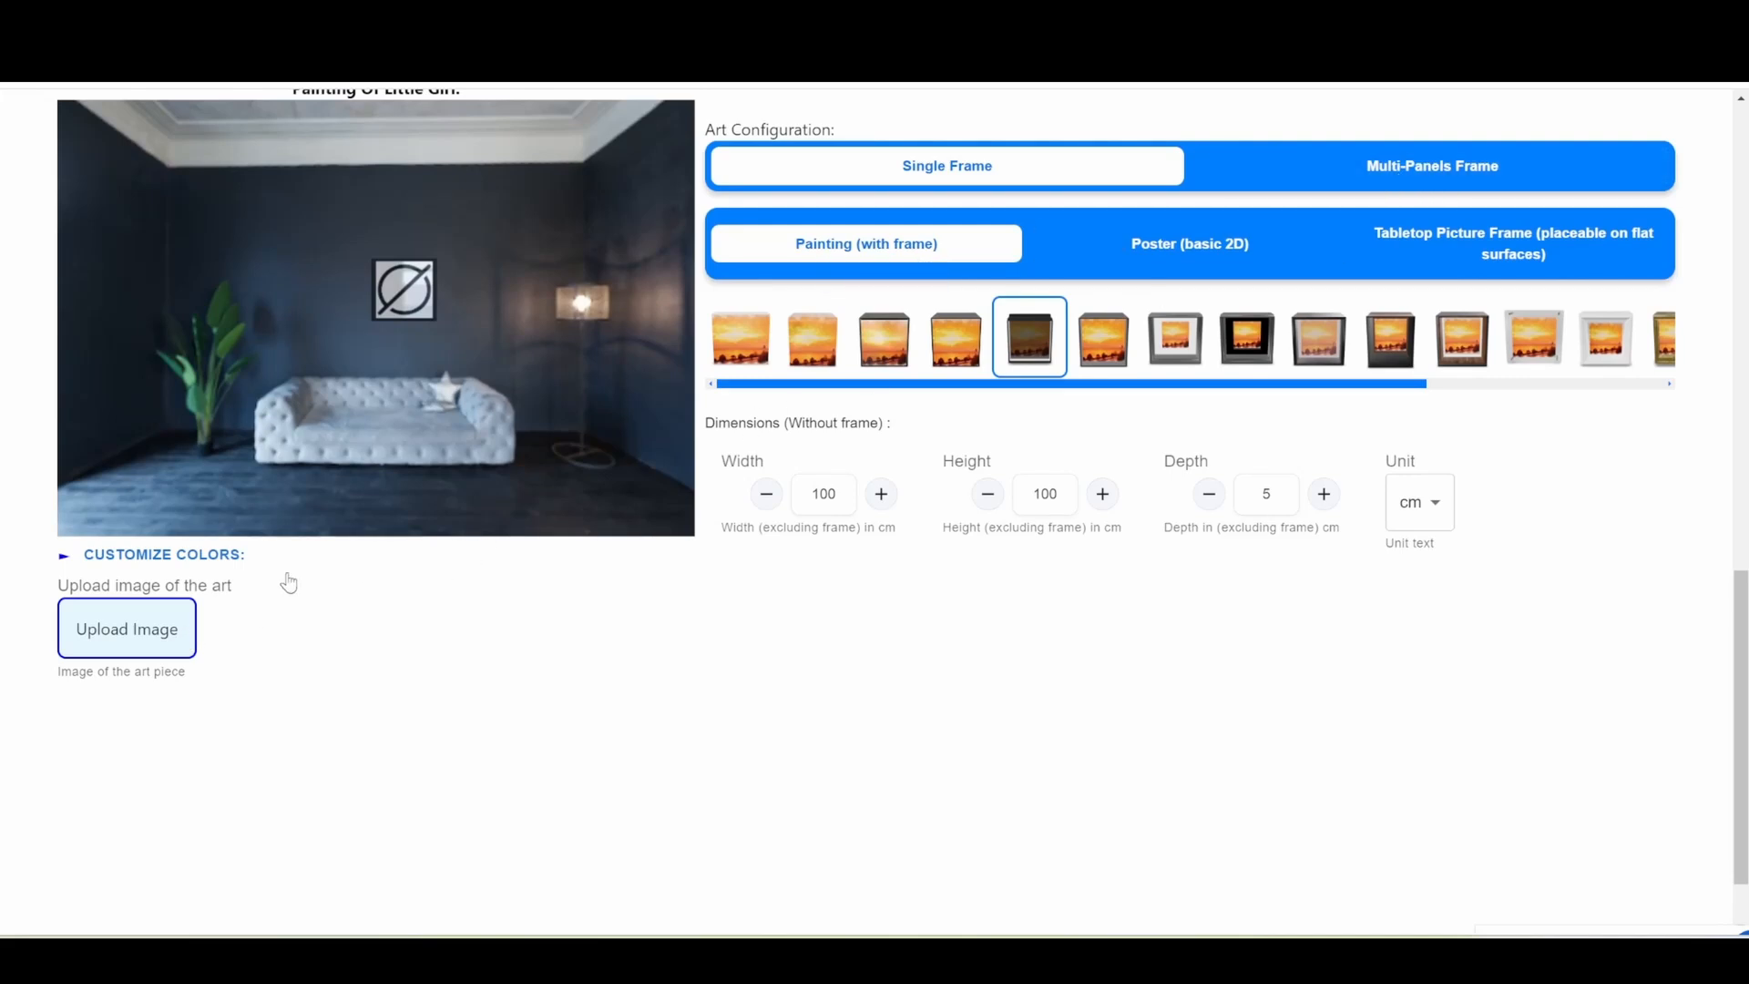
scroll(339, 673, up, 1)
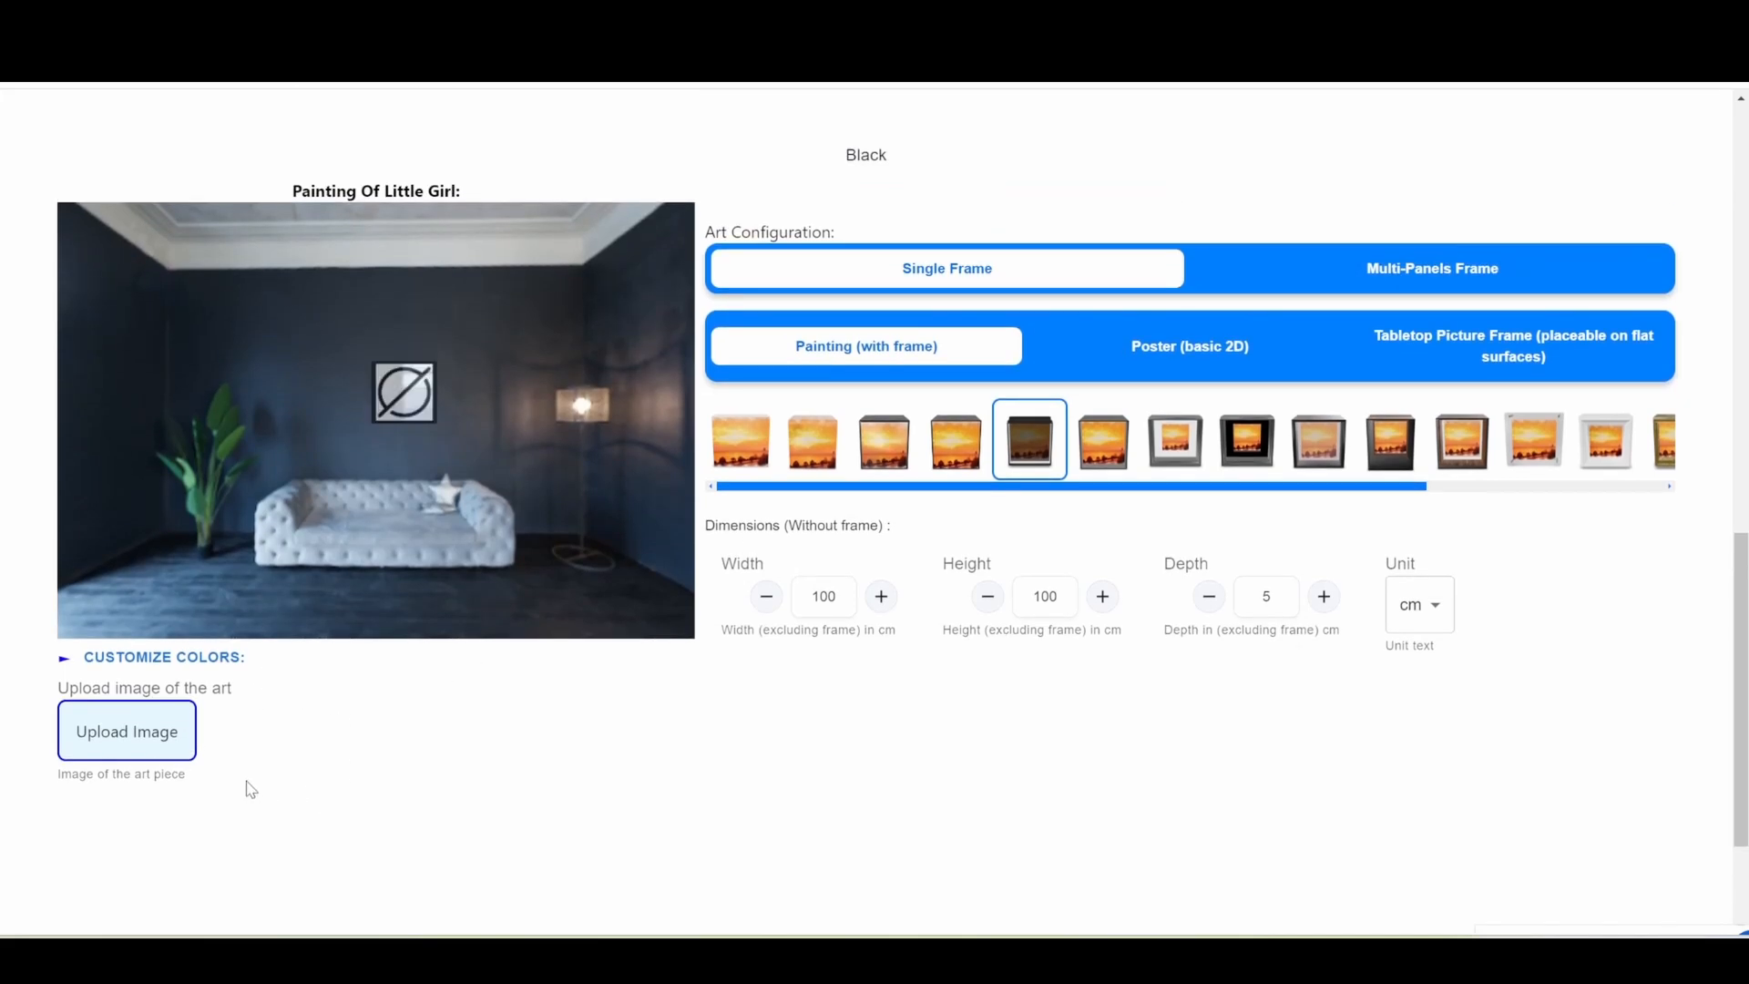
click(886, 444)
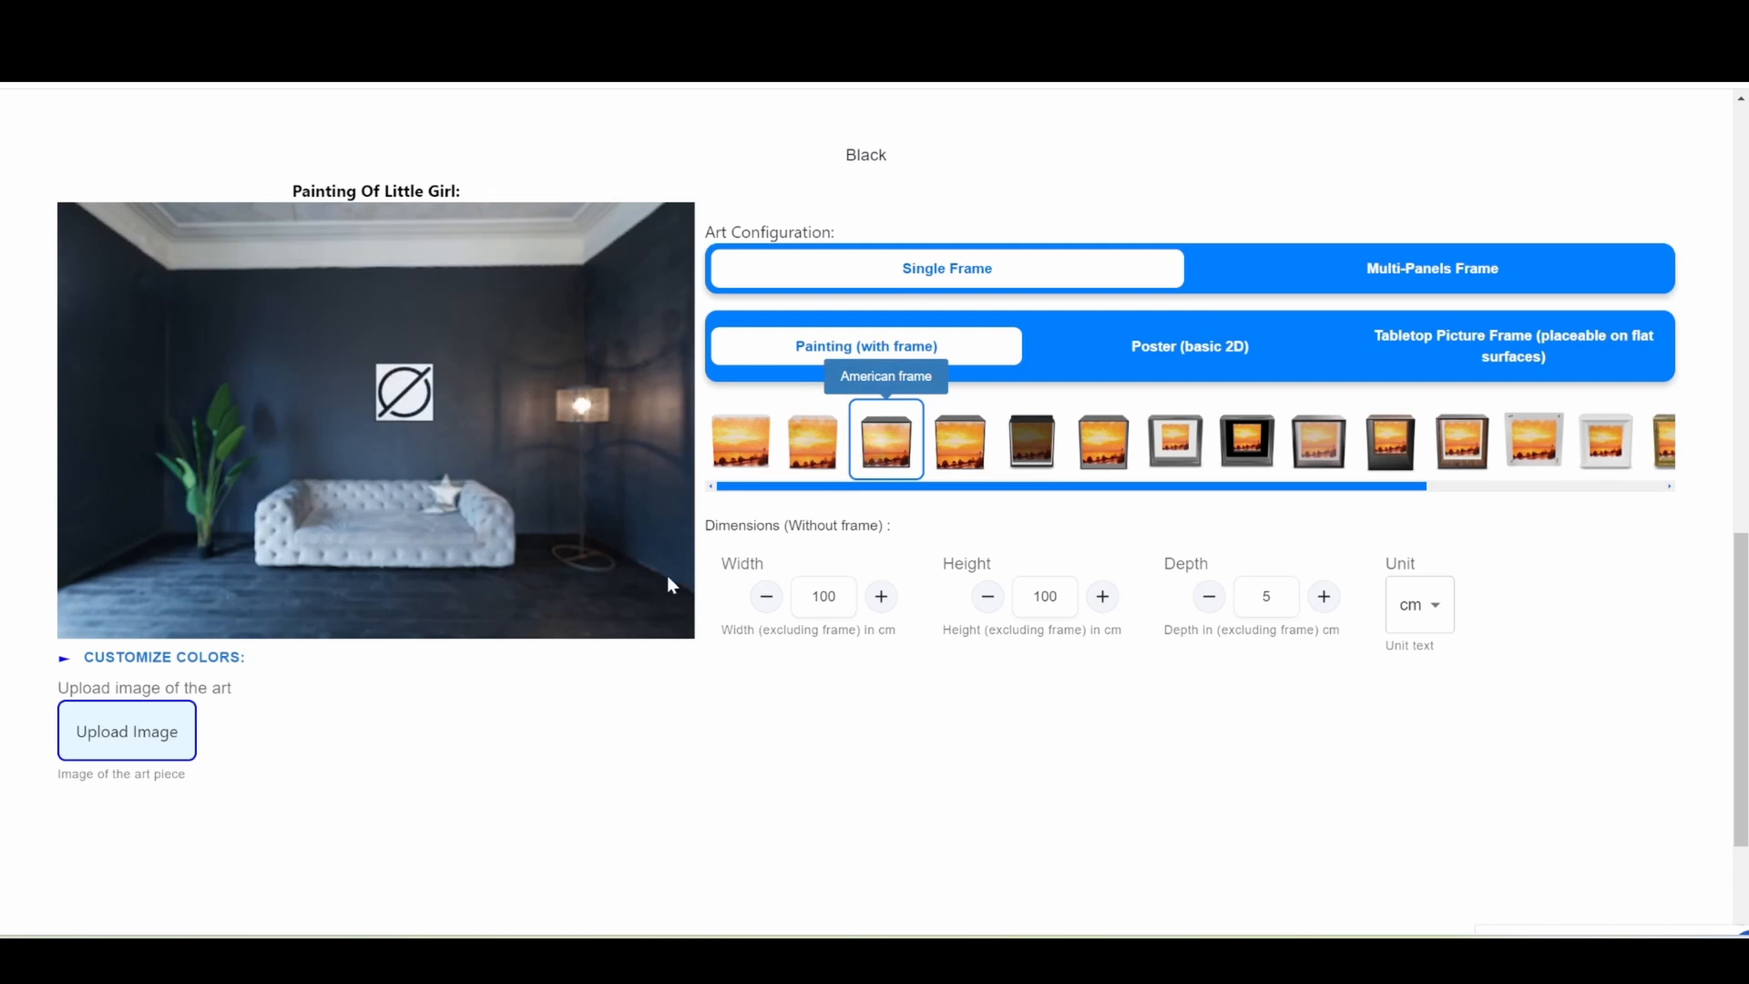
click(177, 729)
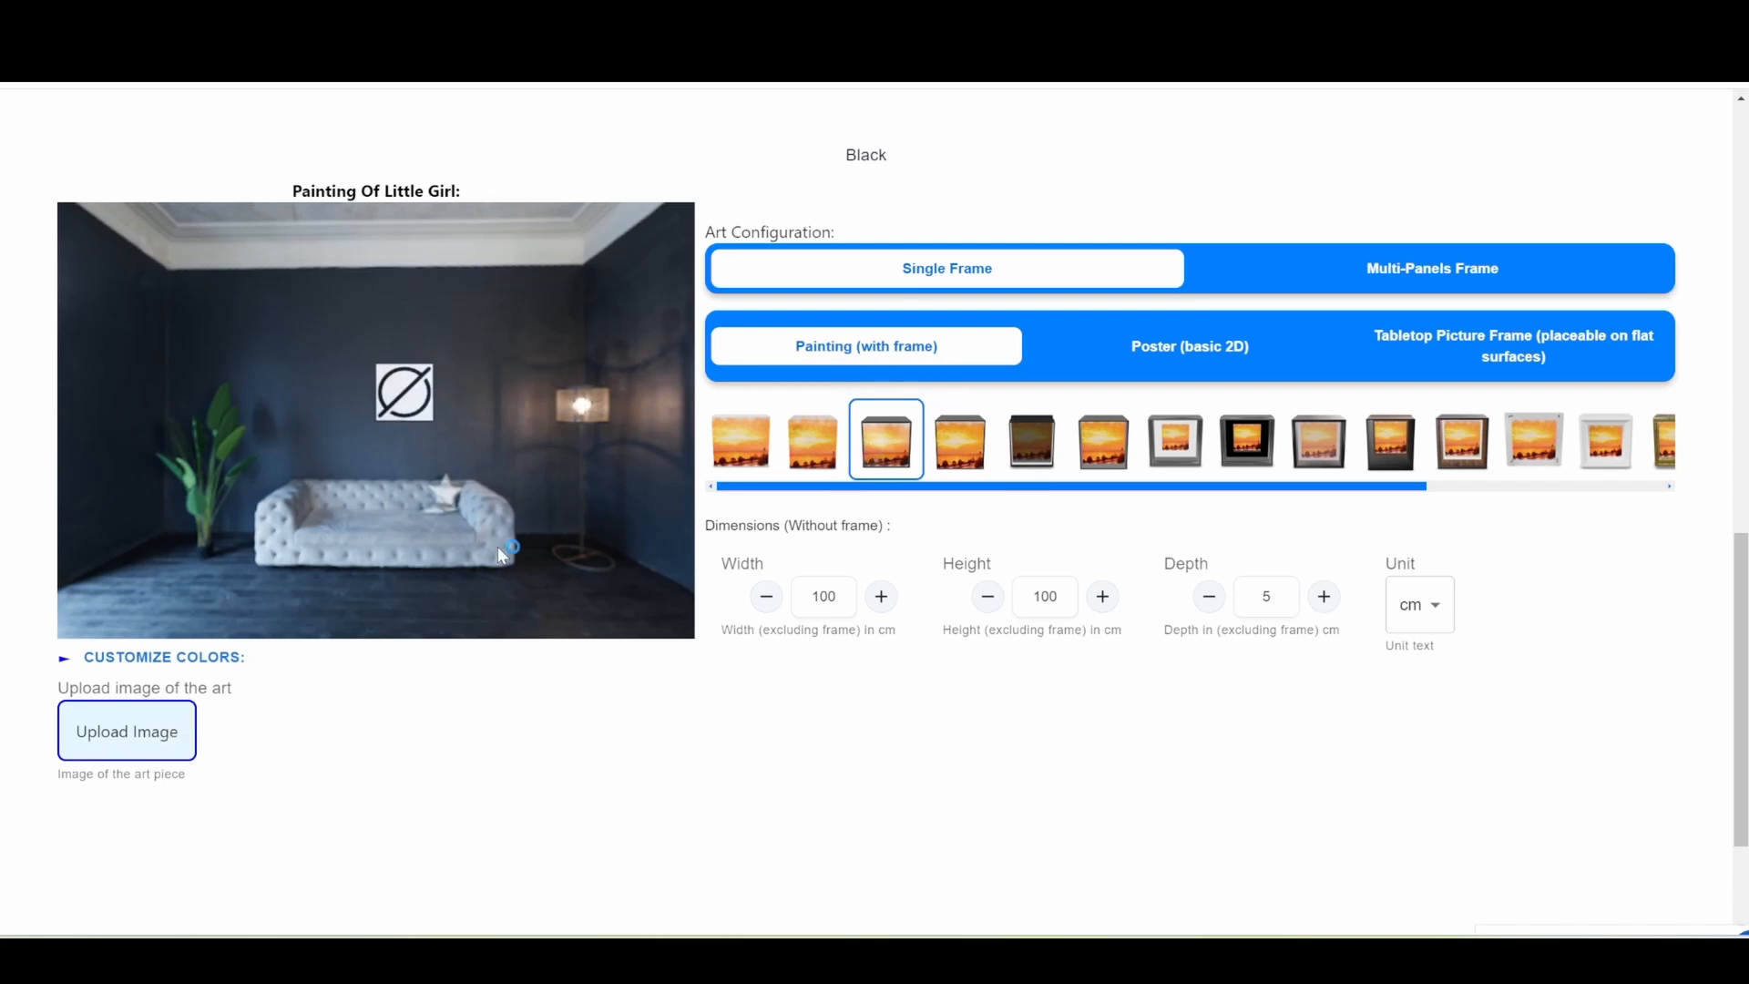
click(700, 479)
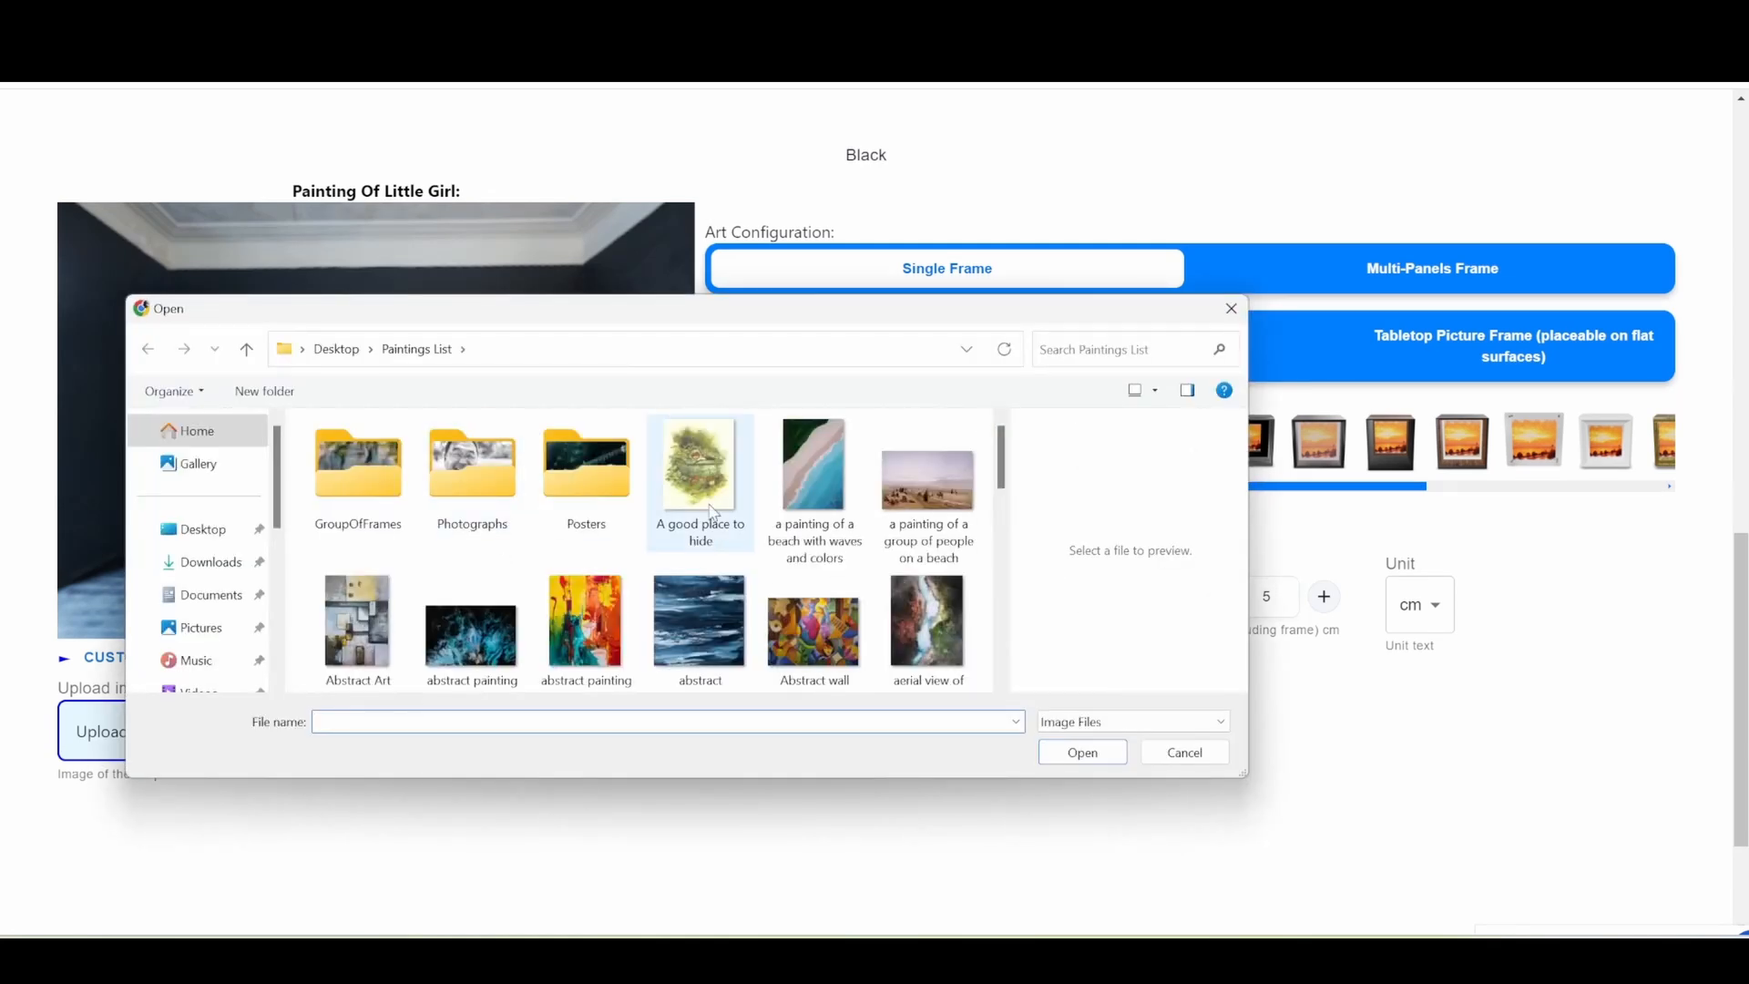
click(1083, 762)
Set the Black variant's dimensions to 70 cm wide and 80 cm high.
double_click(824, 596)
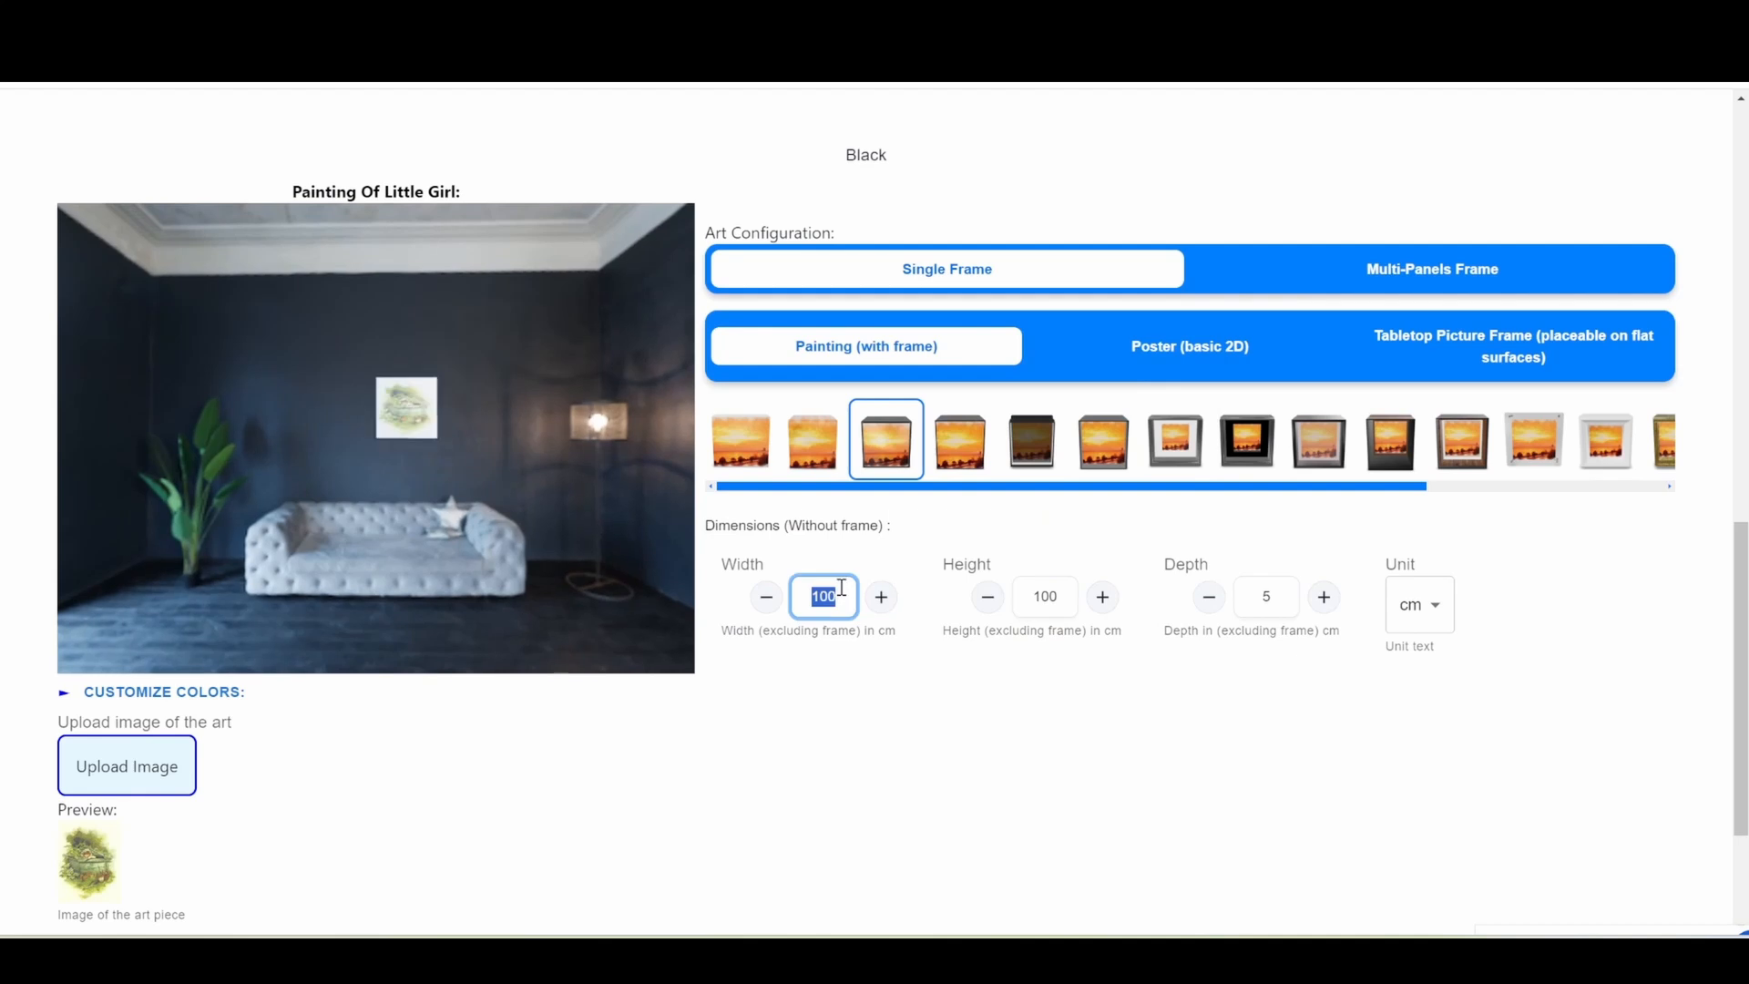
text(70)
double_click(1046, 594)
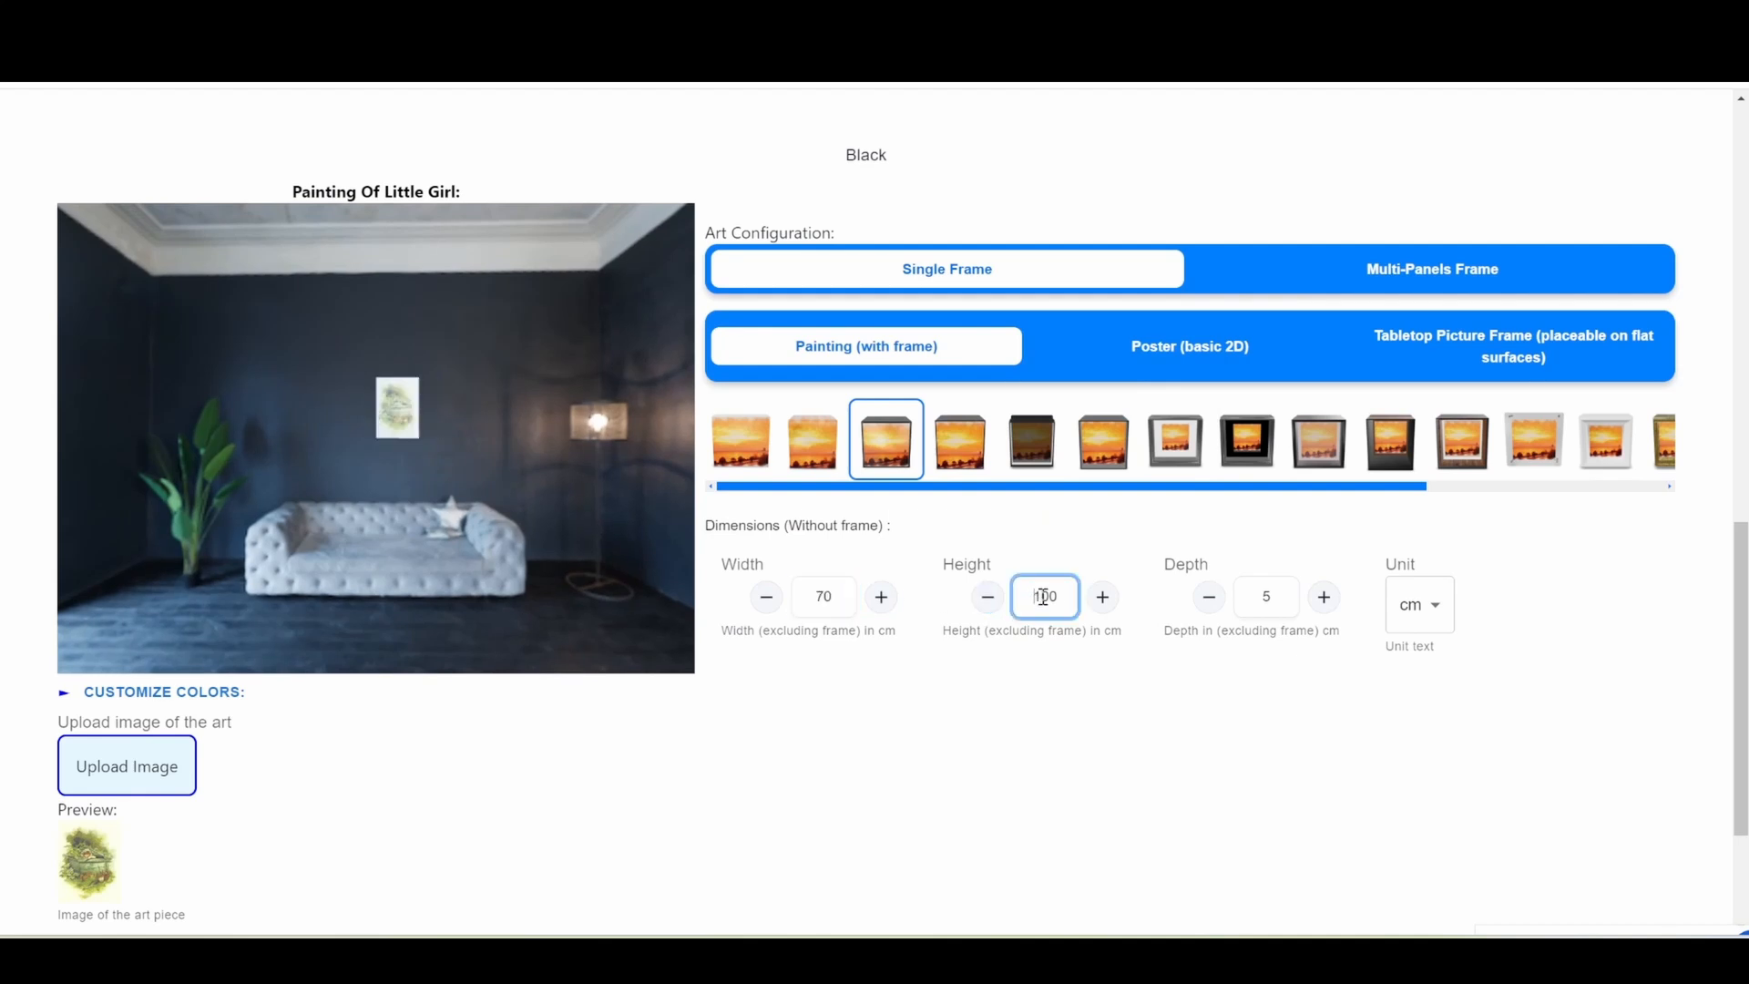
text(80)
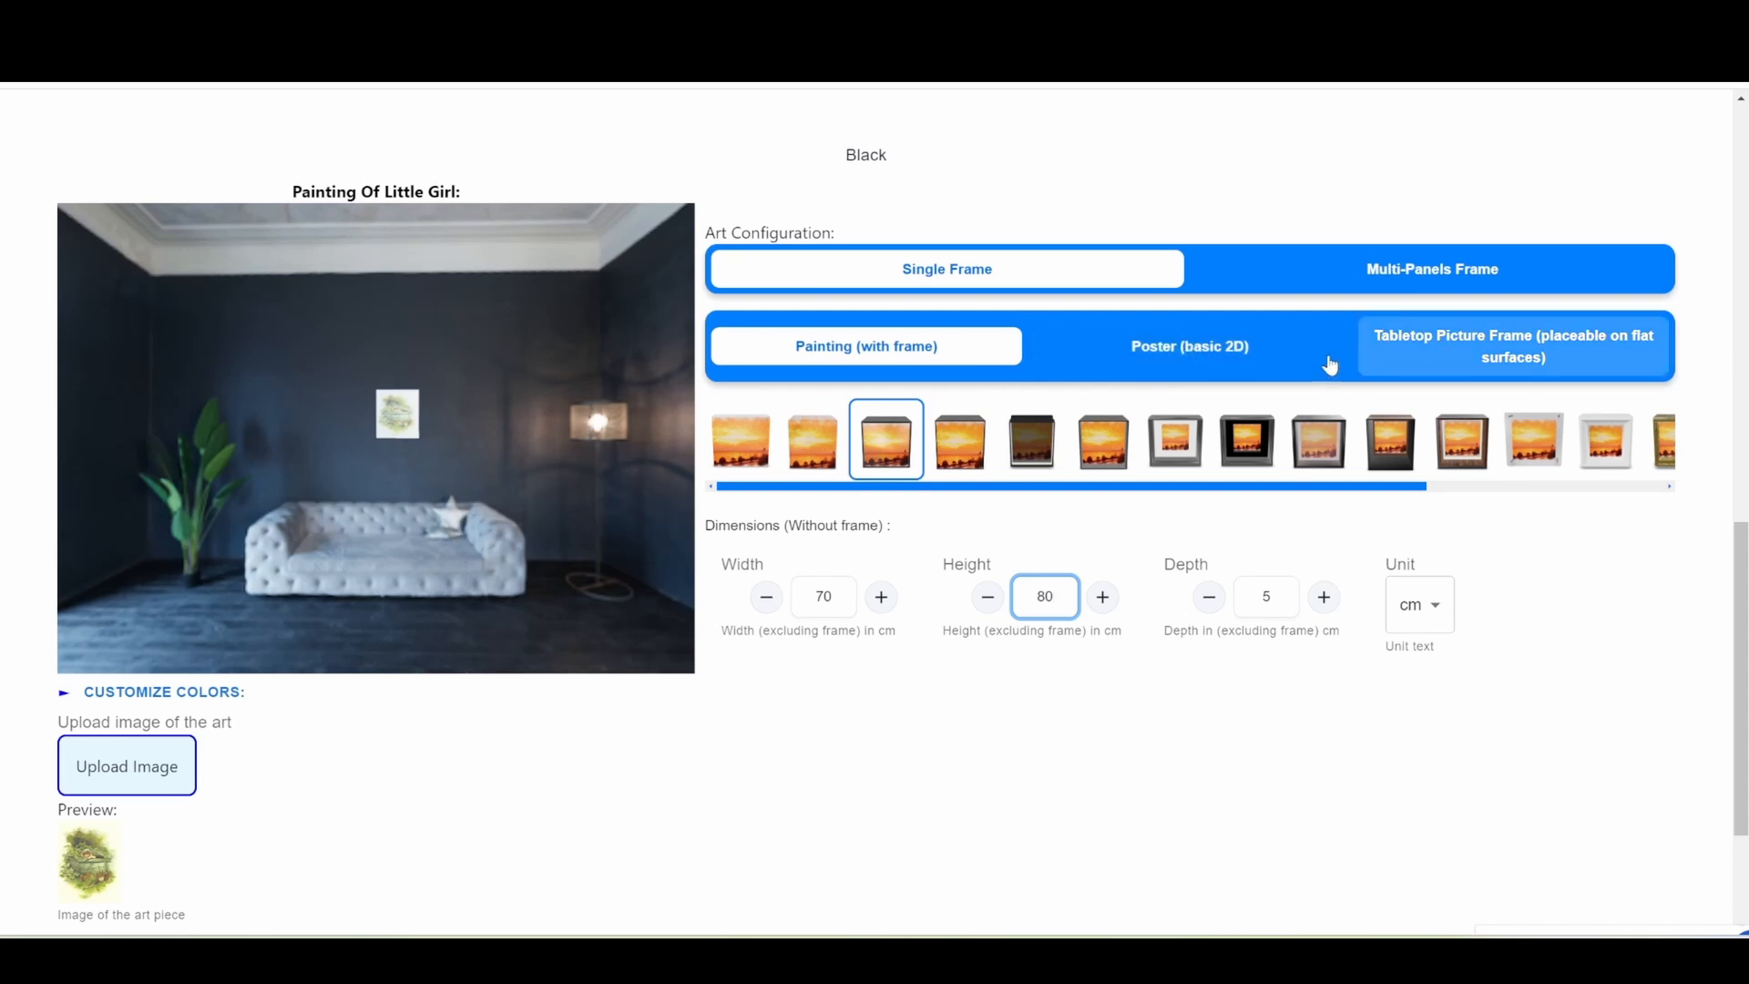
Enlarge the Black variant's painting in the room preview and reposition it above the sofa.
scroll(533, 420, up, 3)
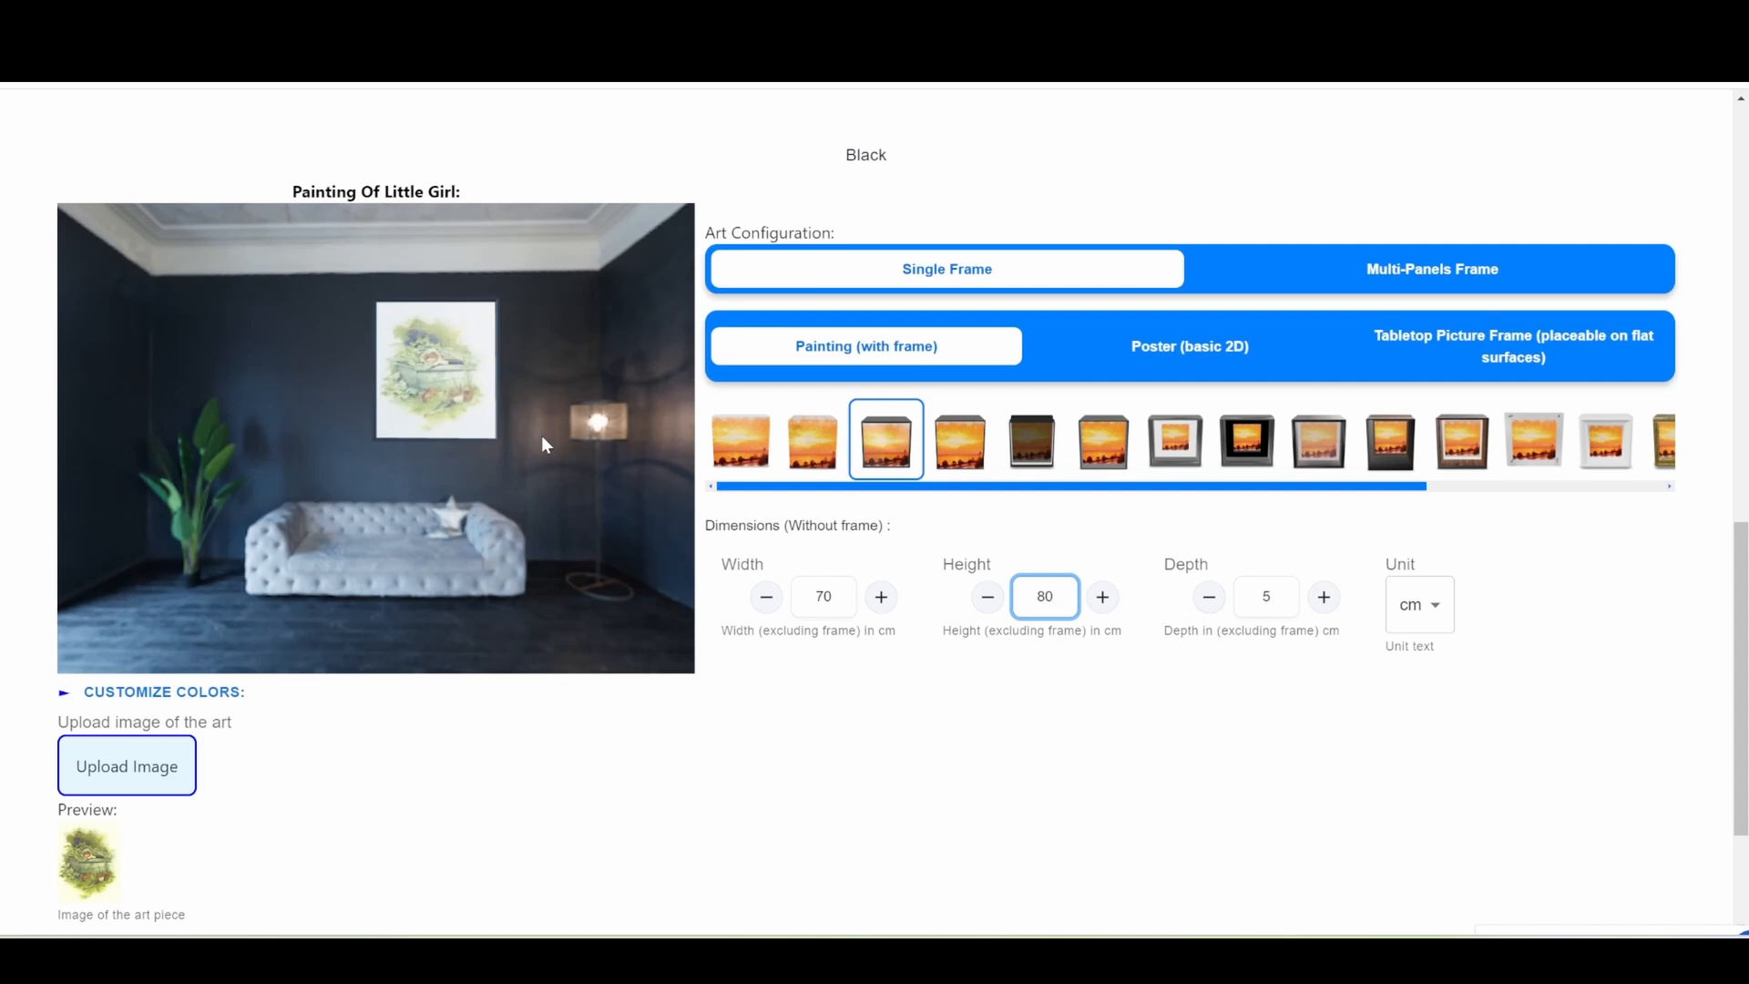
drag(541, 436, 529, 461)
scroll(528, 461, up, 2)
mouse_move(481, 537)
mouse_down()
mouse_move(516, 552)
mouse_move(531, 527)
mouse_move(374, 511)
mouse_up()
Expand the Black variant's colour options, review its room preview, and save the artwork's configuration.
click(235, 695)
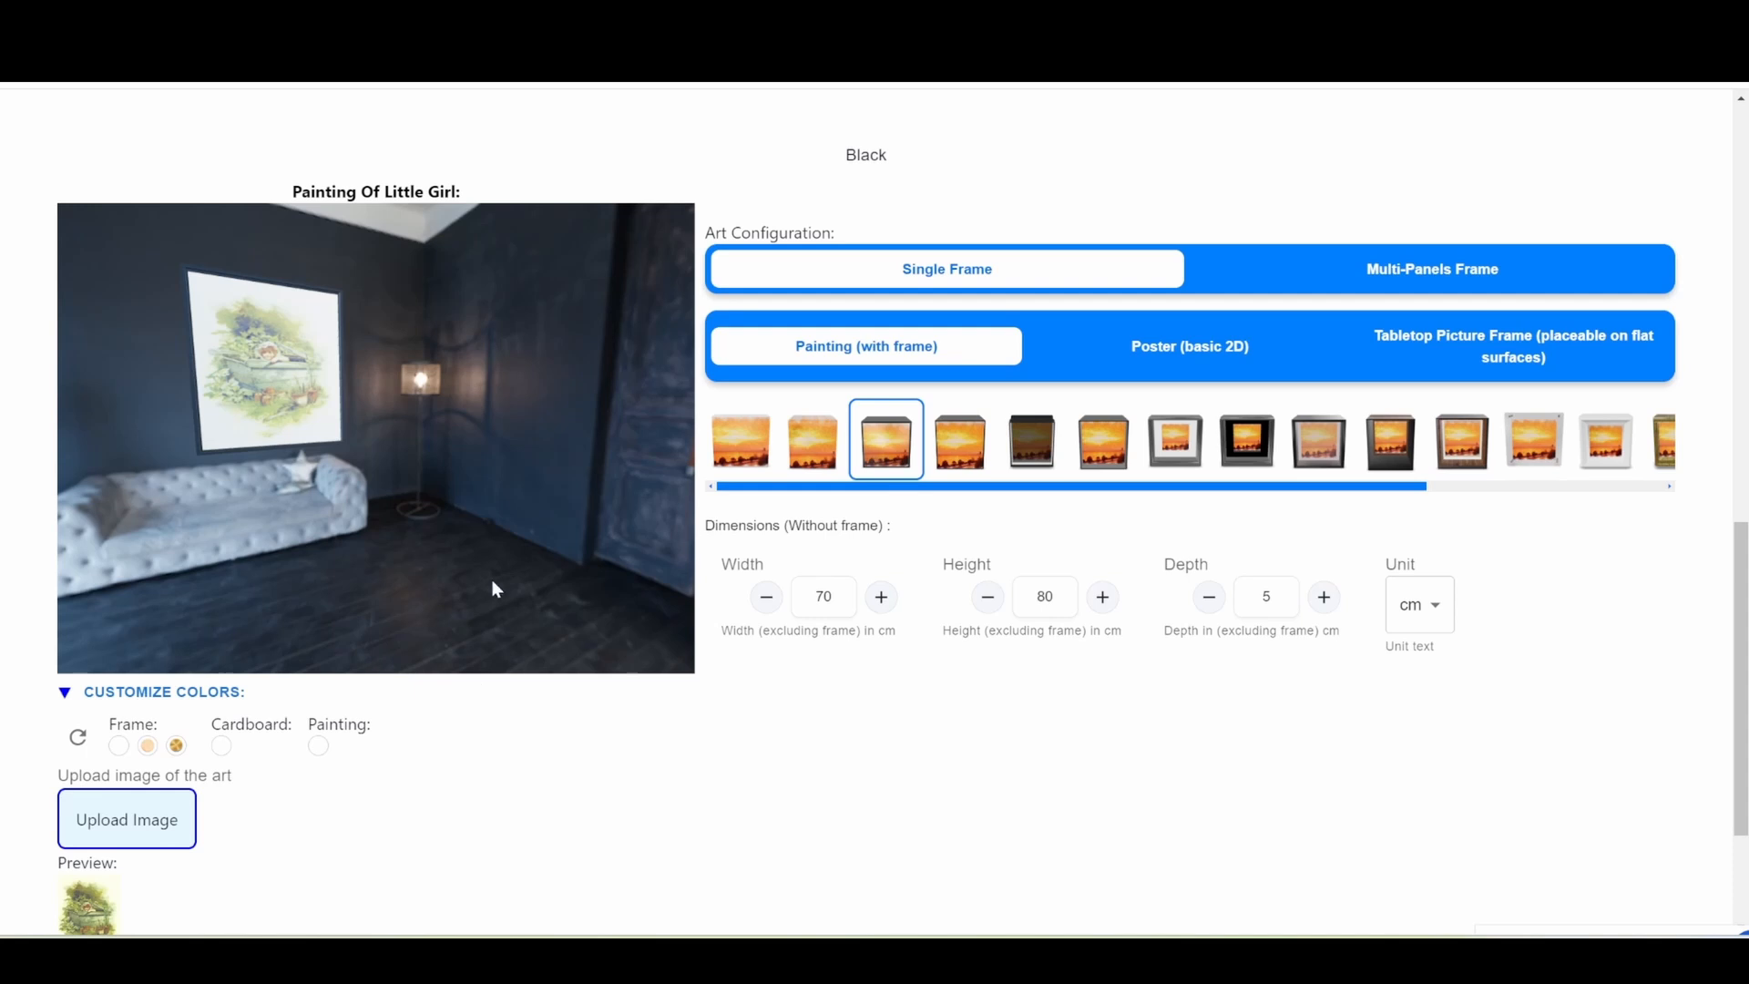
mouse_move(457, 550)
mouse_down()
mouse_move(512, 552)
mouse_move(451, 547)
mouse_up()
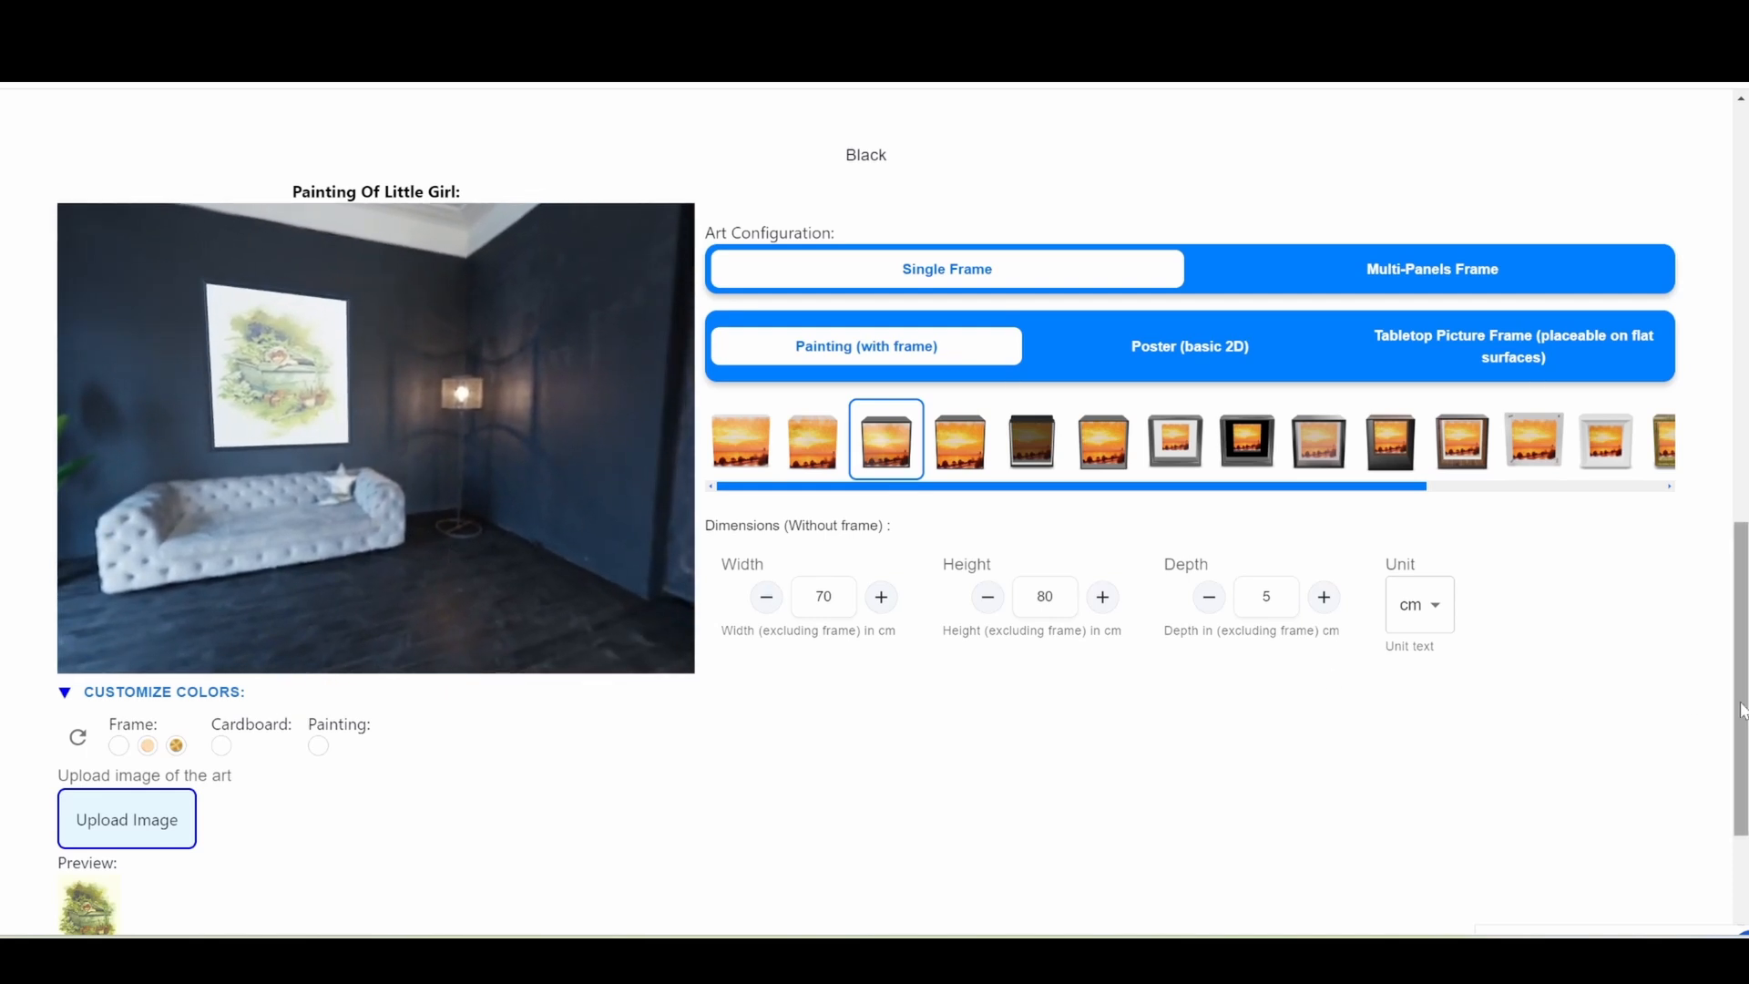
mouse_move(1742, 711)
mouse_down()
mouse_move(1740, 376)
mouse_move(1728, 696)
mouse_up()
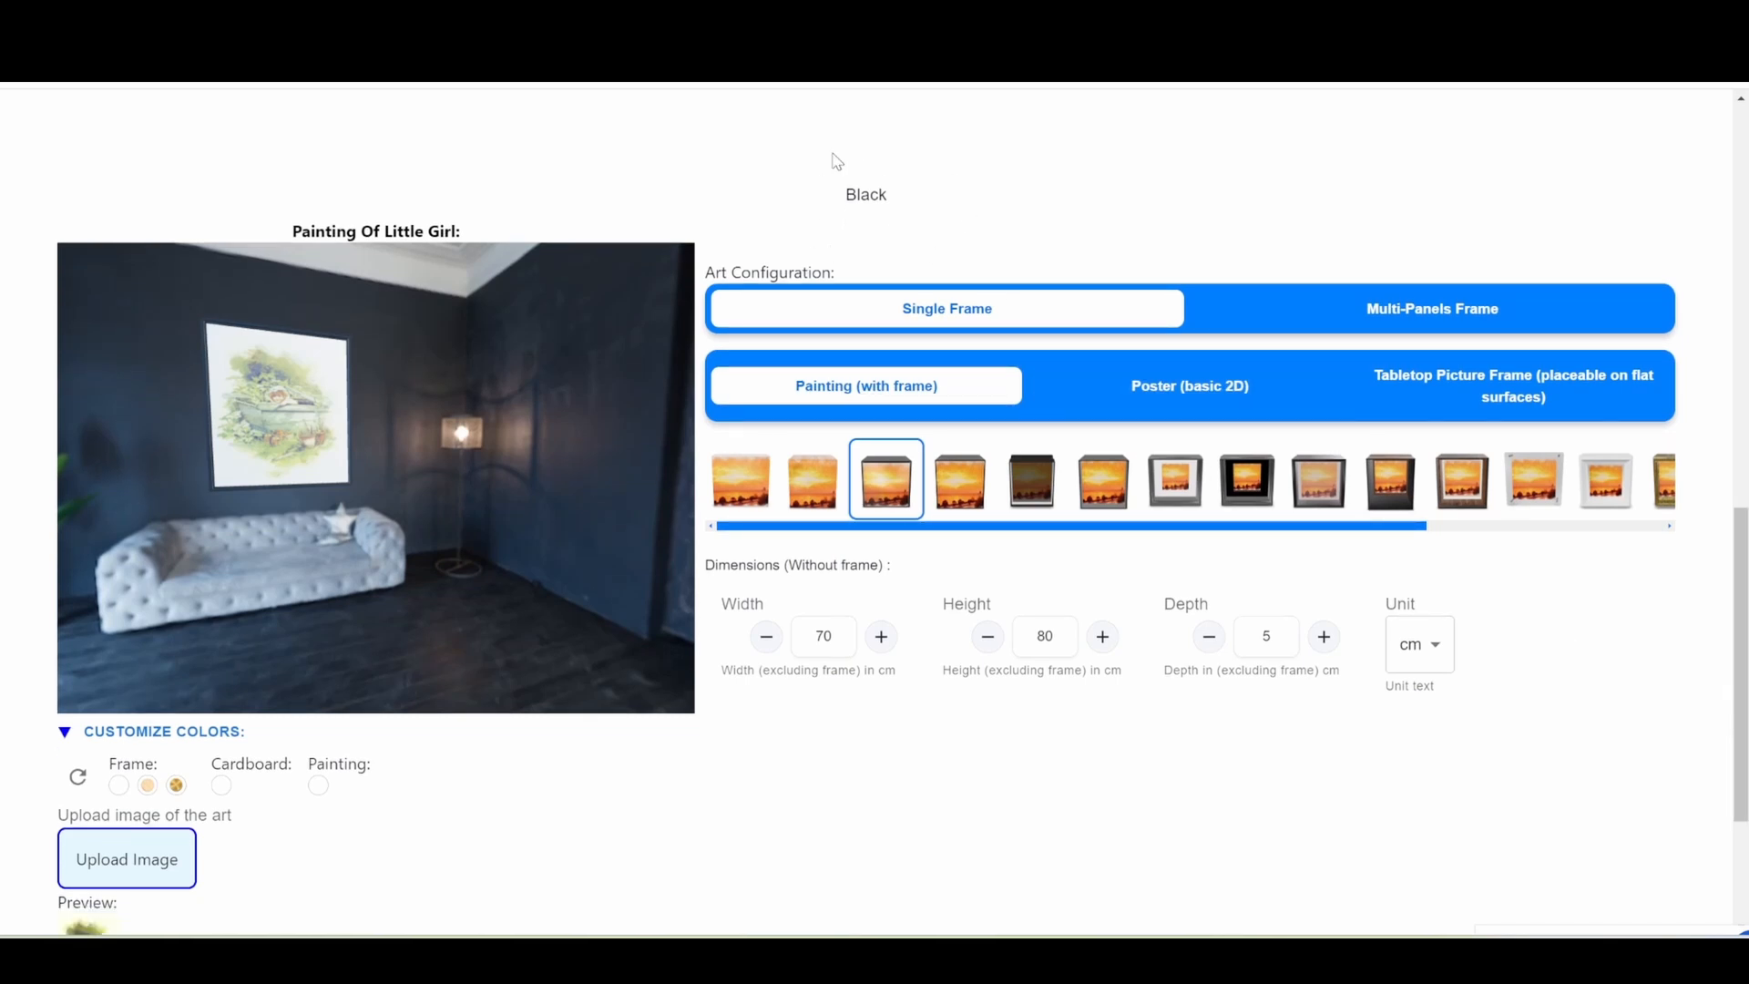
mouse_move(415, 516)
mouse_down()
mouse_move(476, 521)
mouse_move(381, 517)
mouse_up()
scroll(862, 891, down, 3)
click(864, 897)
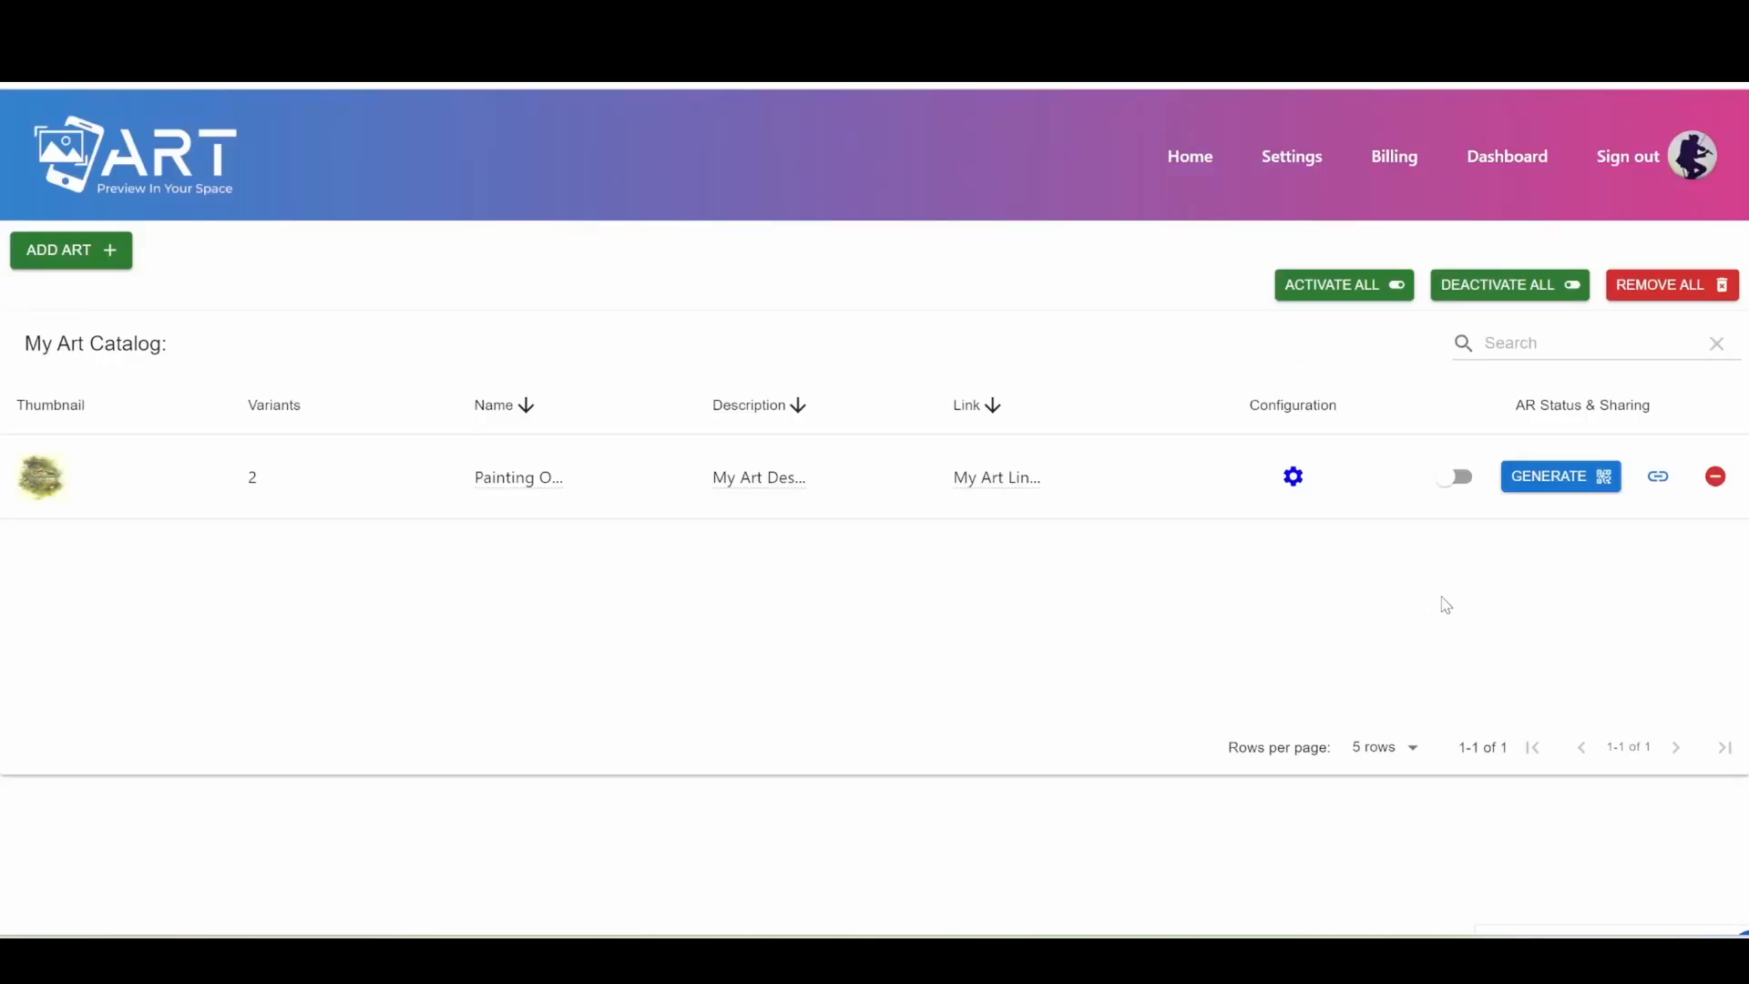
Activate AR for the painting in the art catalog and generate its shareable link.
click(1455, 478)
click(1660, 478)
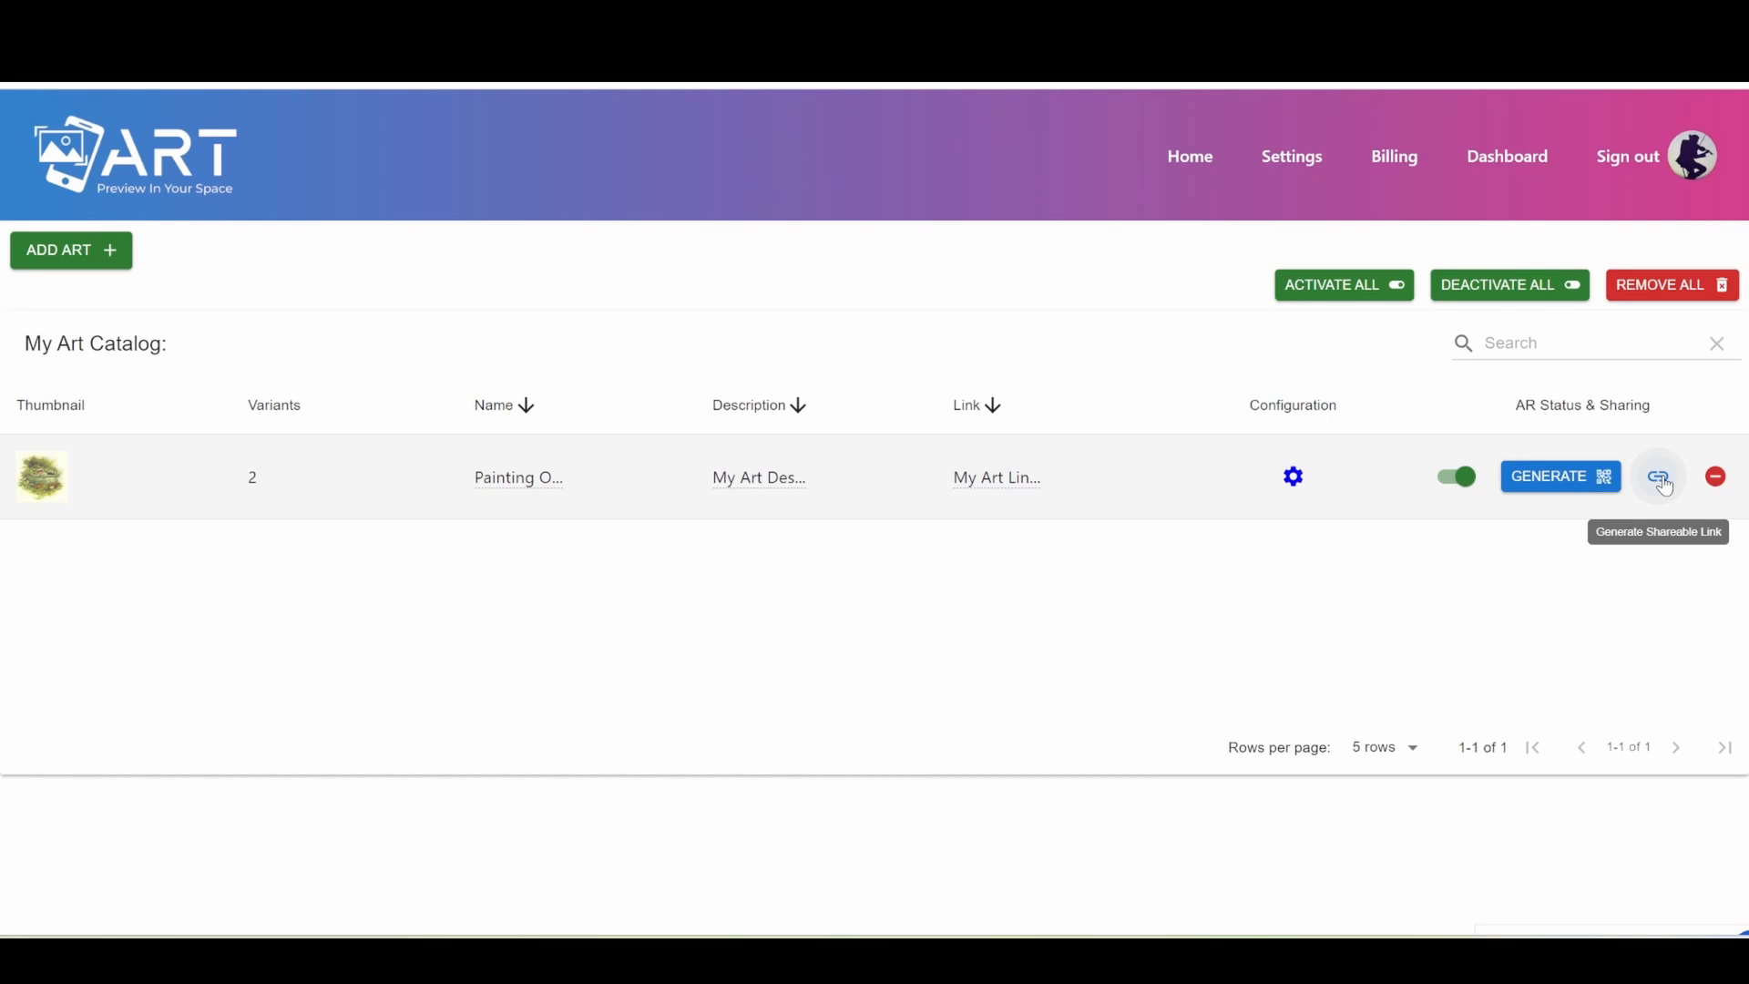
Generate the painting's QR code and open the downloaded image "Painting Of Little Girl.png".
click(1529, 492)
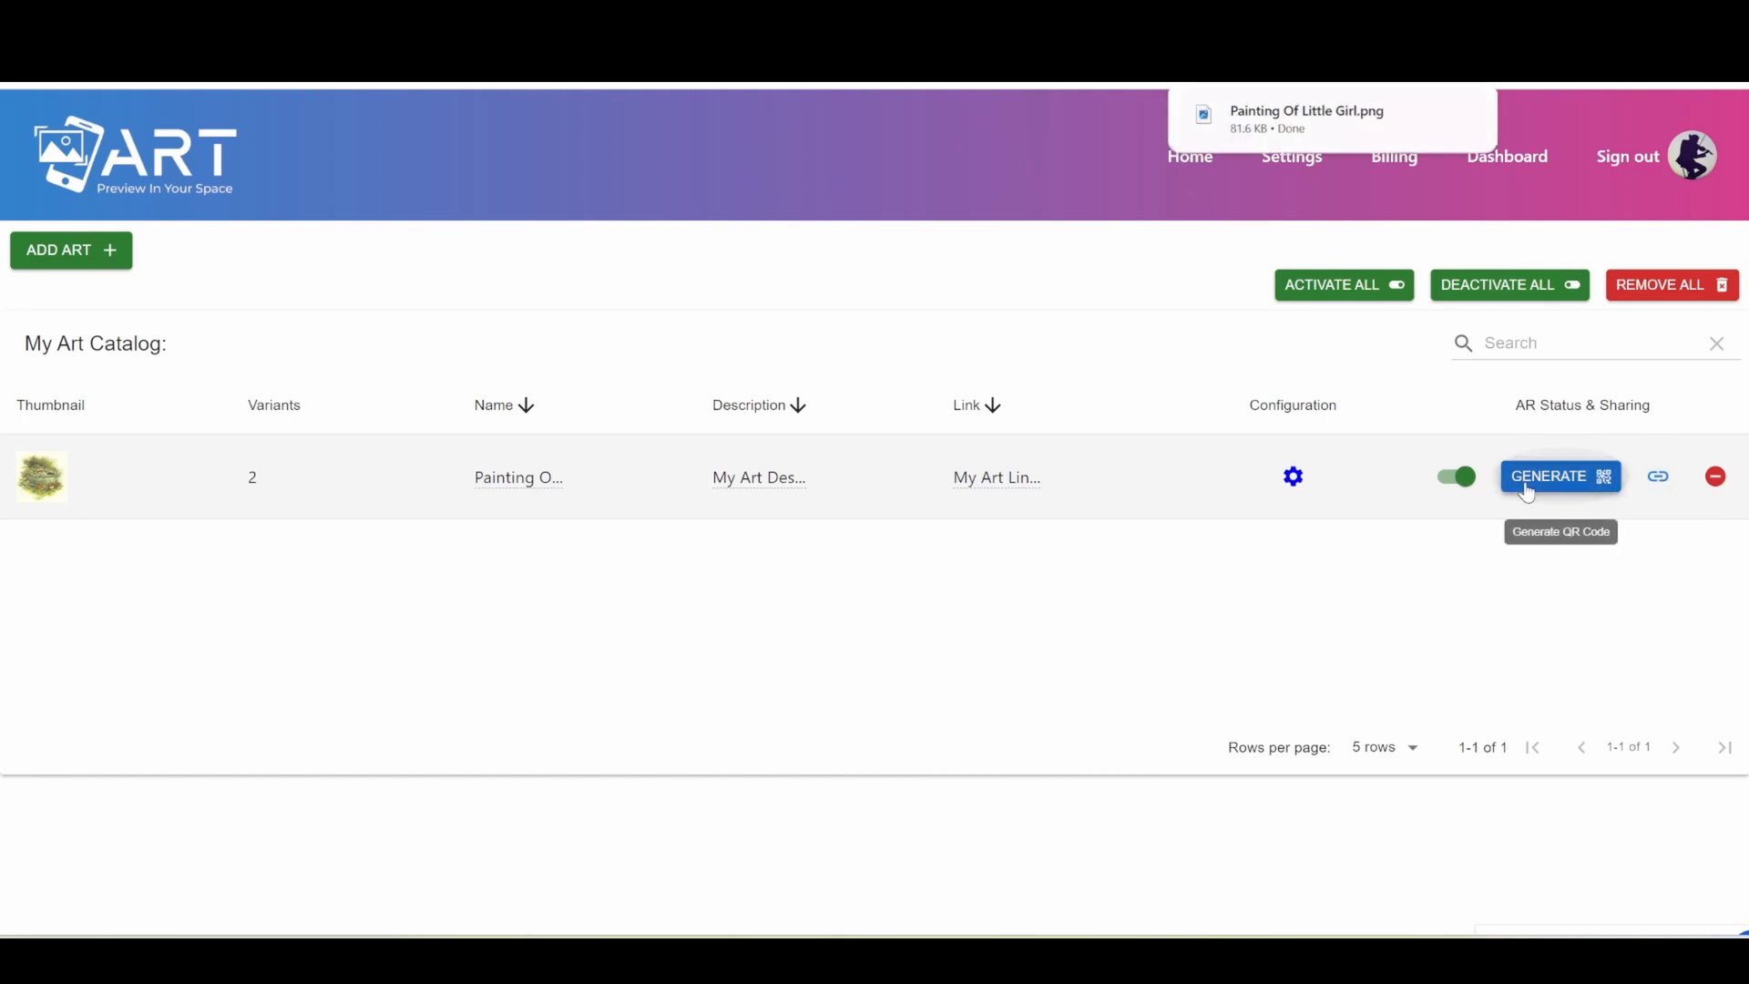
click(1279, 137)
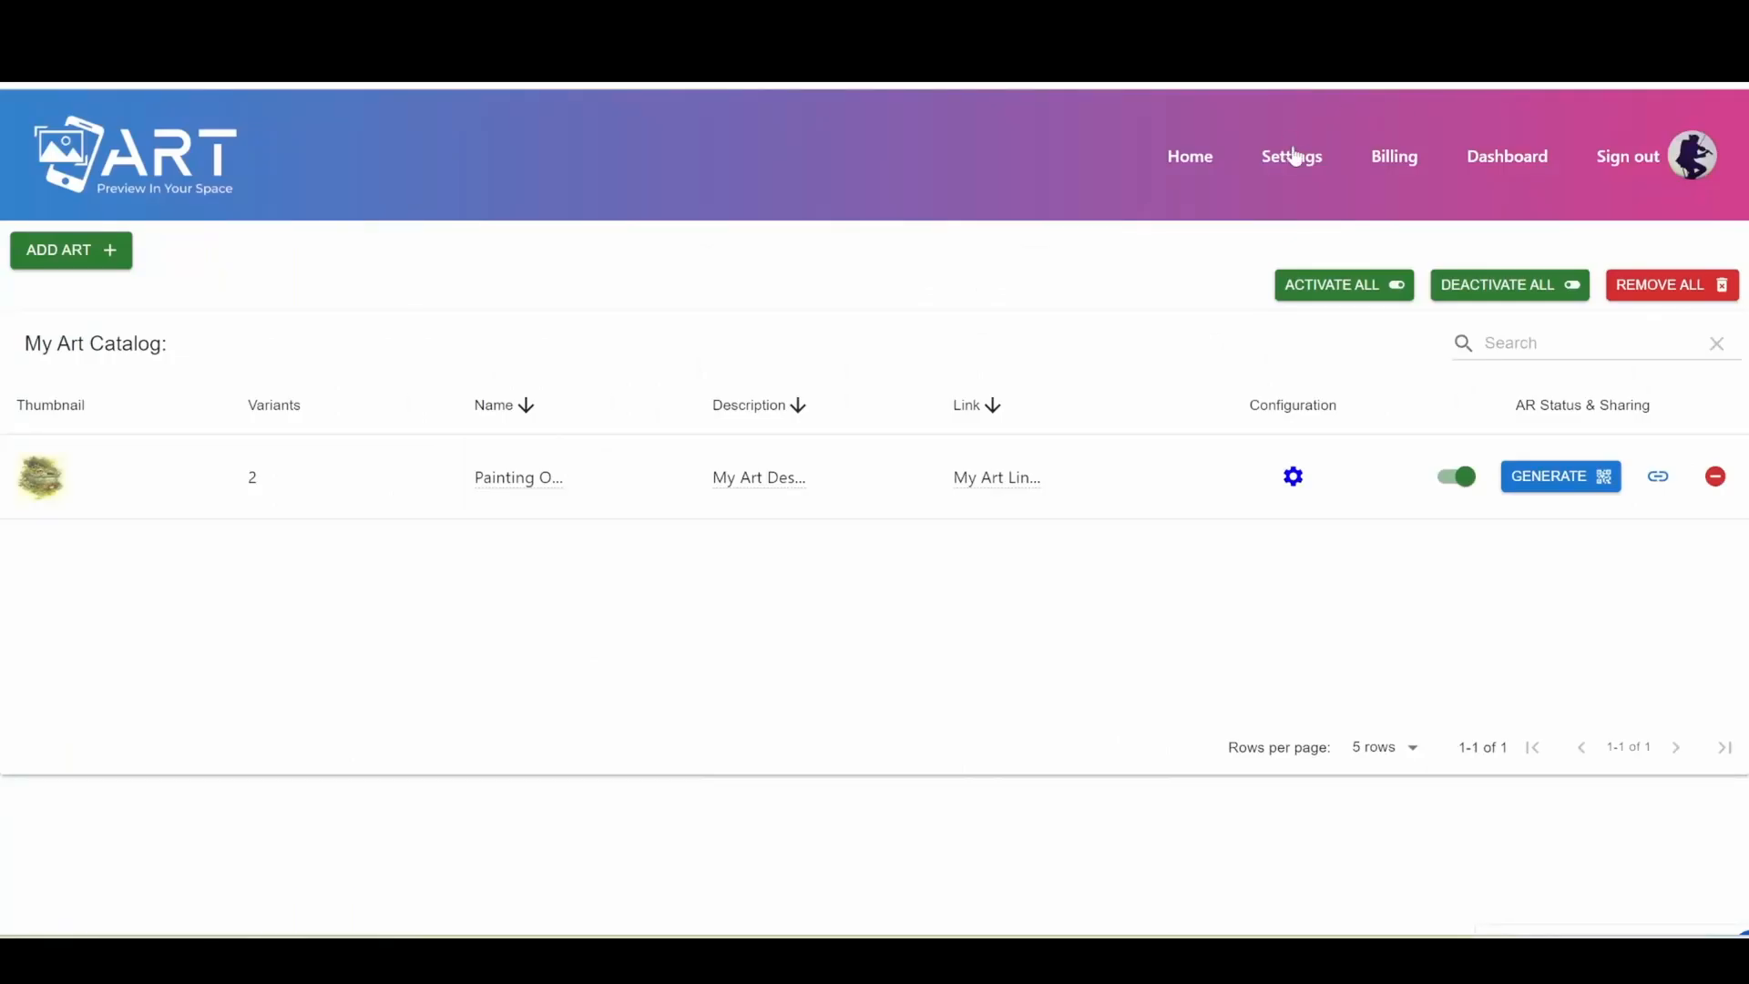
Open the account's settings and review the store name, HDR environment, 3D viewer and button style options with their preview.
click(1293, 157)
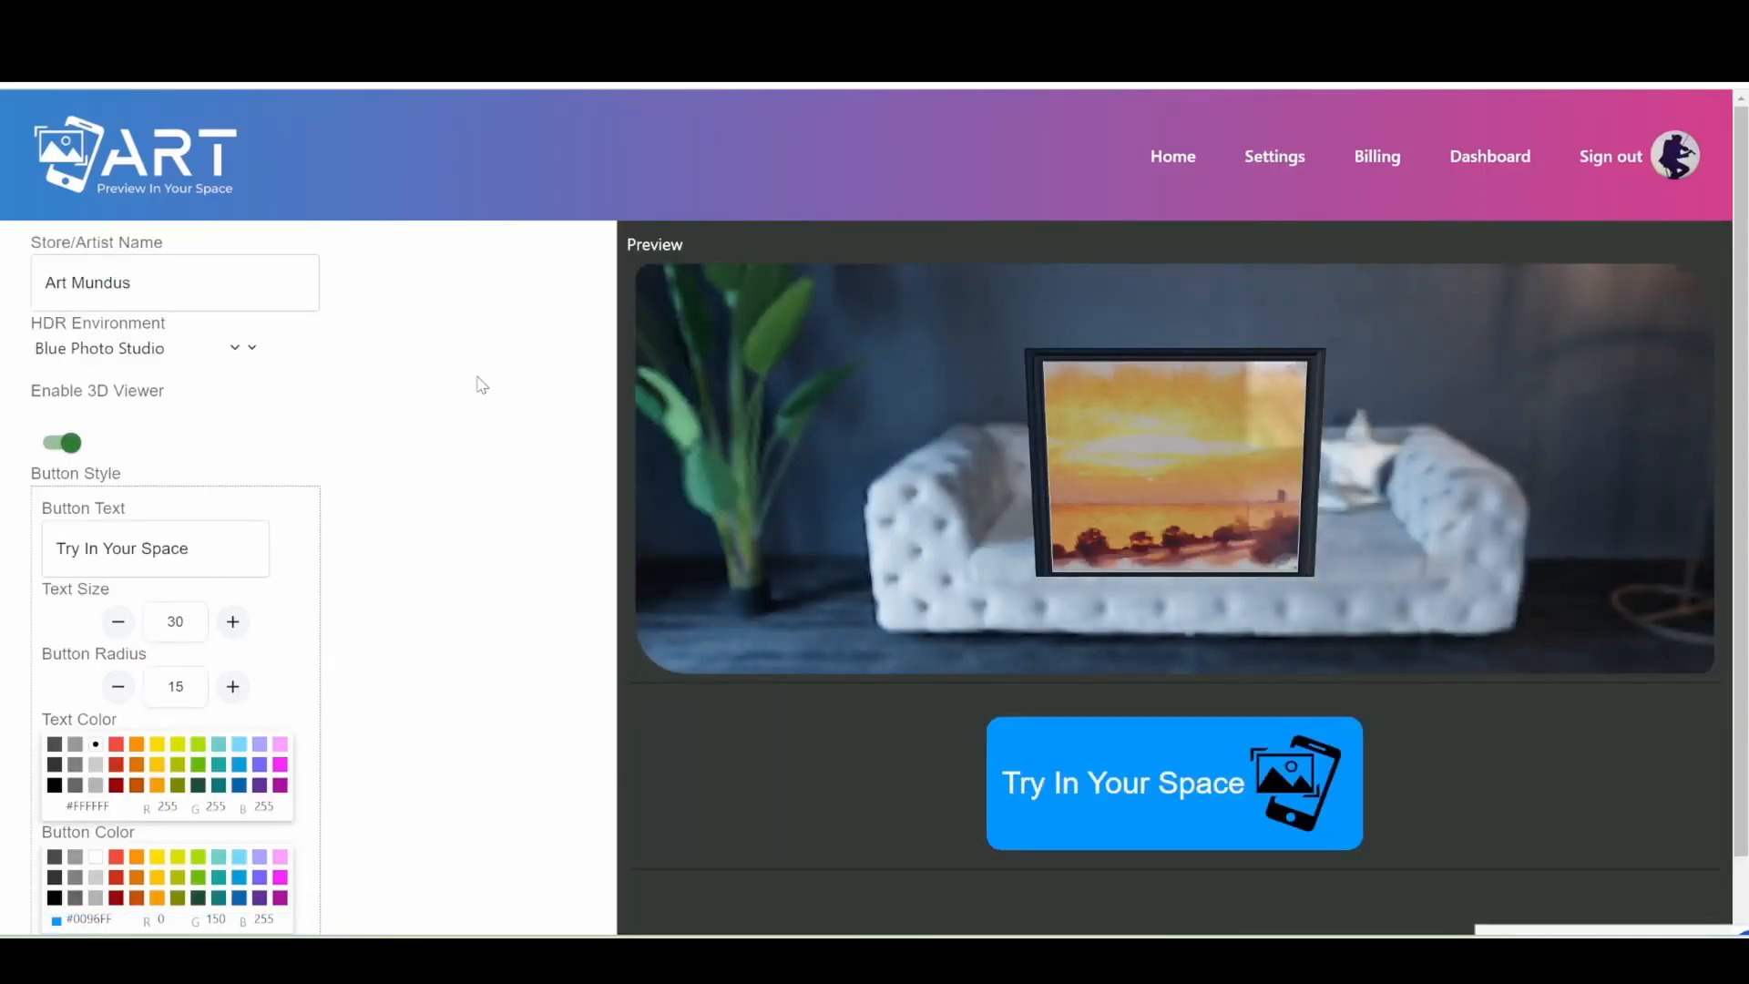
scroll(476, 385, down, 1)
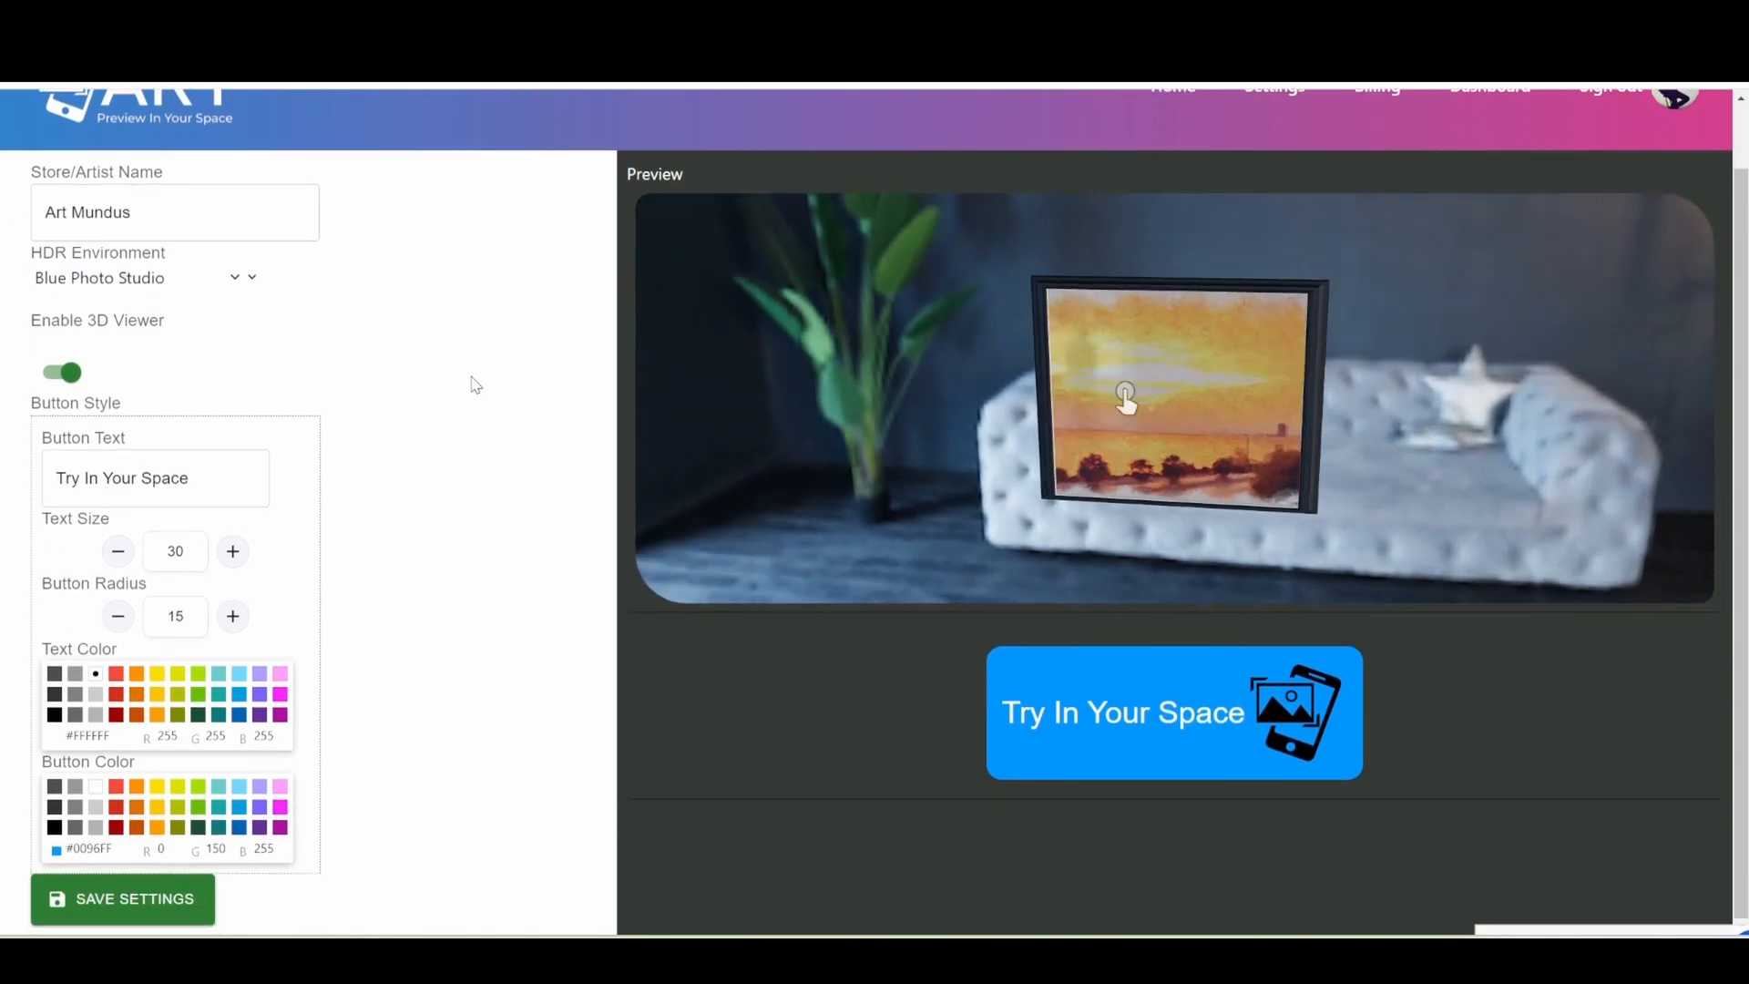
scroll(476, 384, up, 1)
scroll(476, 384, down, 1)
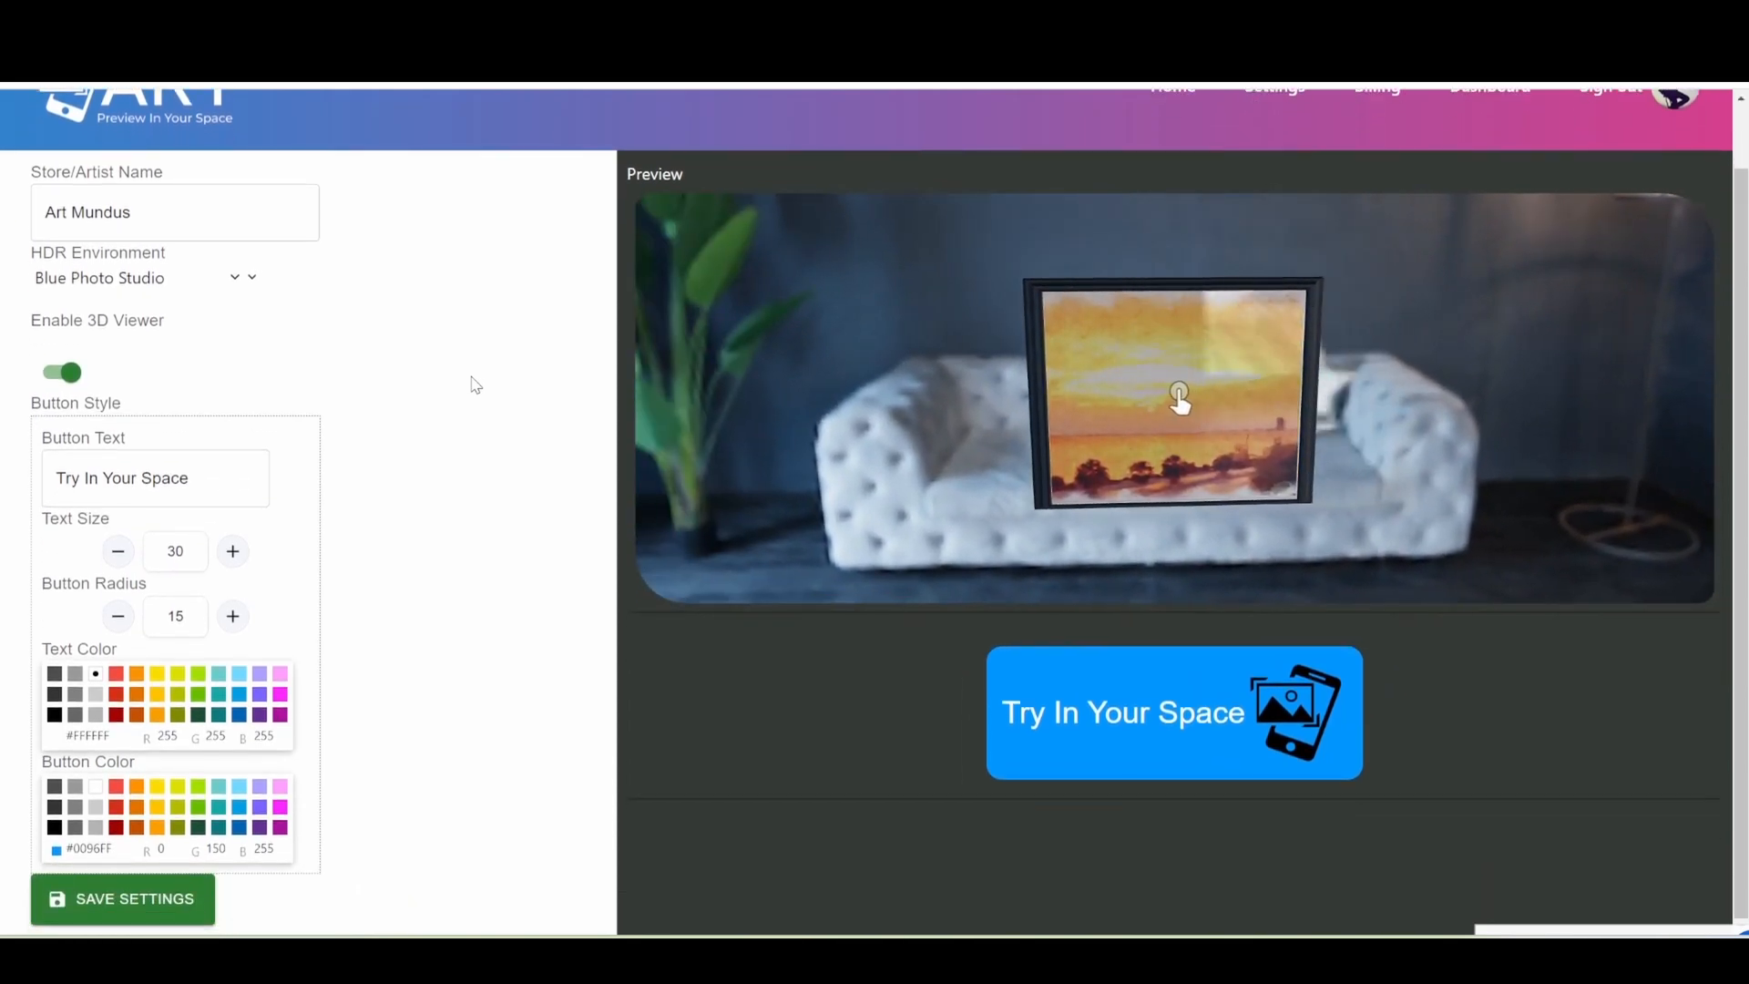